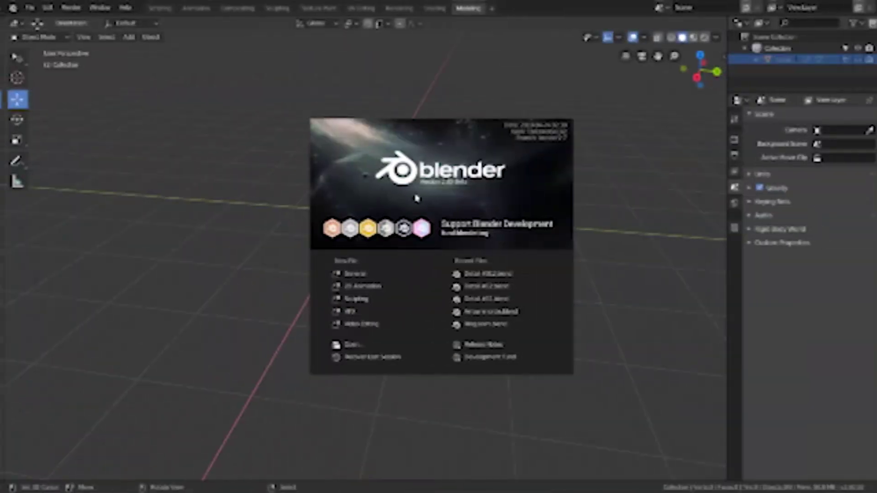
Add a 12-vertex circle with 1 m radius at the origin and open it for vertex editing in top view
key("shift+a")
mouse_move(283, 207)
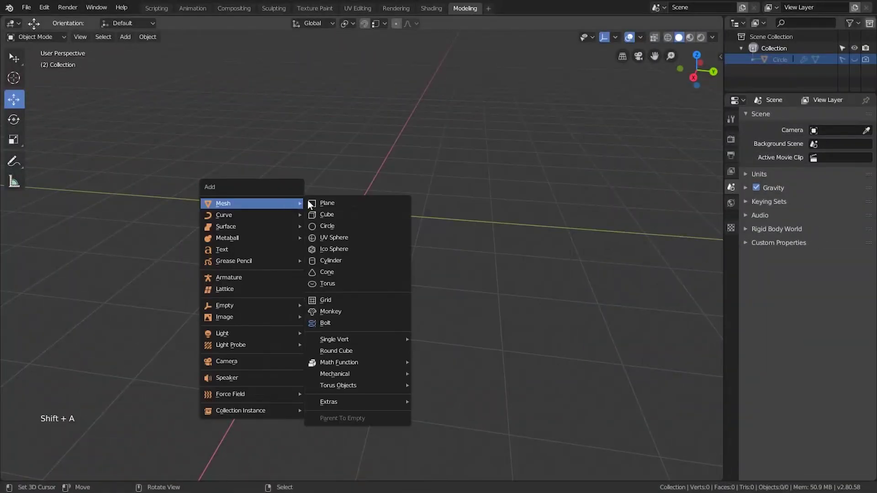
left_click(347, 225)
key("shift+c")
key("KP_7")
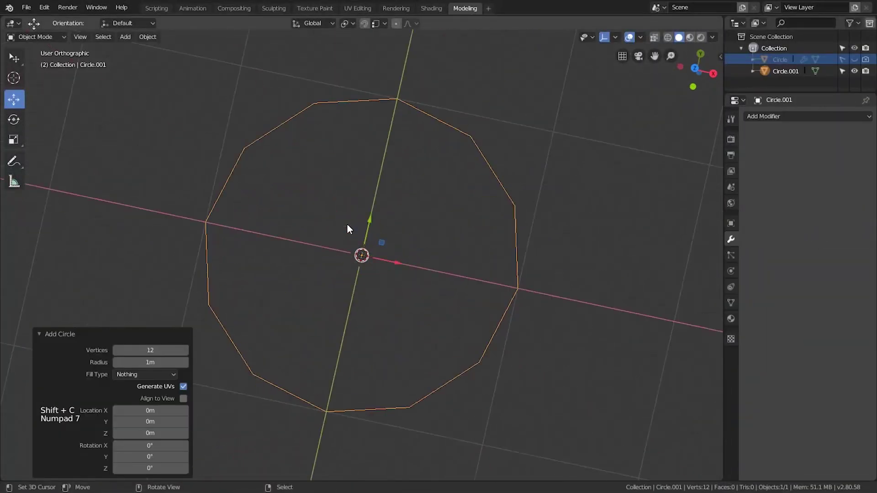
key("Tab")
key("1")
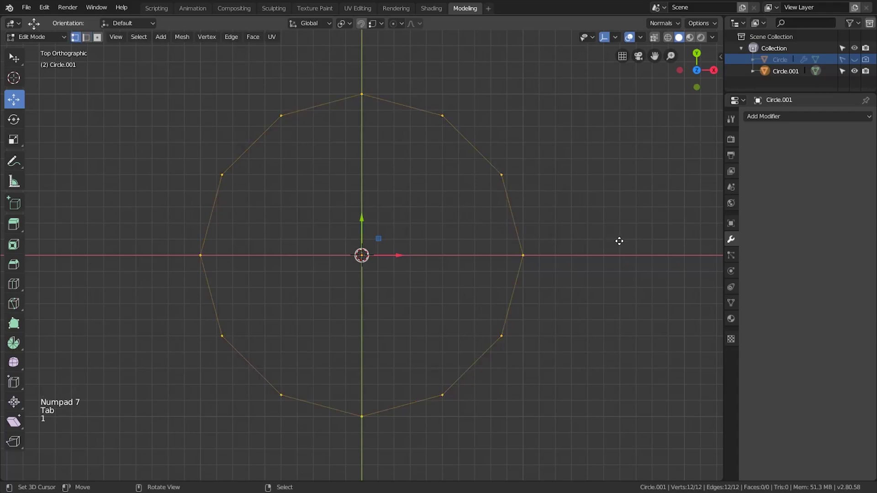
Extrude the circle inward to about 0.55 scale as a flat ring, and shrink the outer loop to about 0.81
key("e")
key("s")
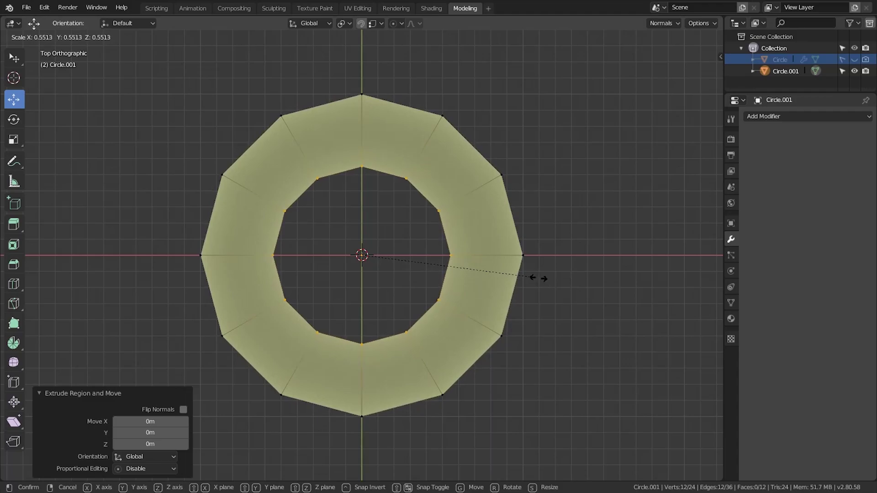
left_click(536, 274)
right_click(521, 257, "alt")
key("s")
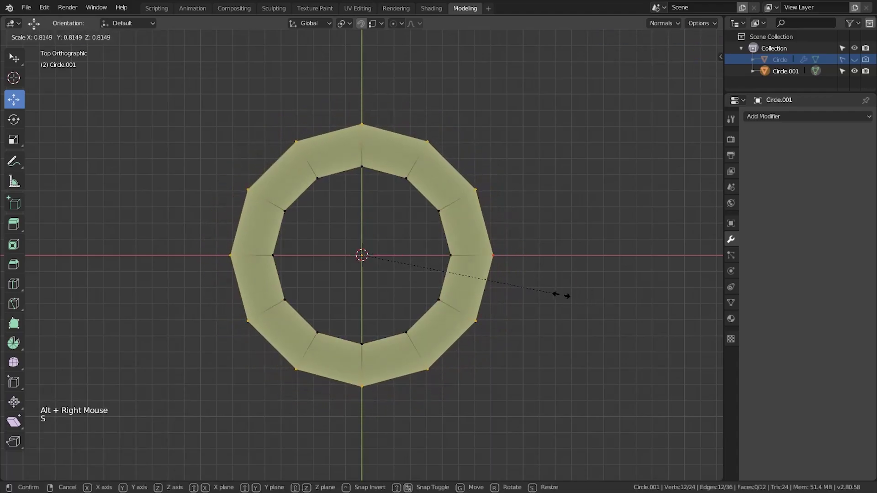
left_click(561, 295)
Extrude the four upper outer edges about 0.272 m along Y and scale them to about 0.617 in Y
key("2")
right_click(284, 161)
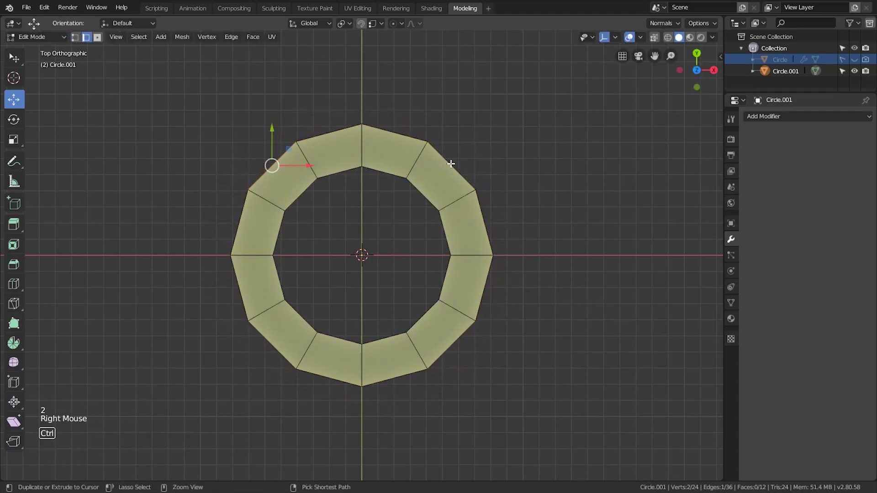
right_click(451, 163, "ctrl")
key("e")
left_click(611, 266)
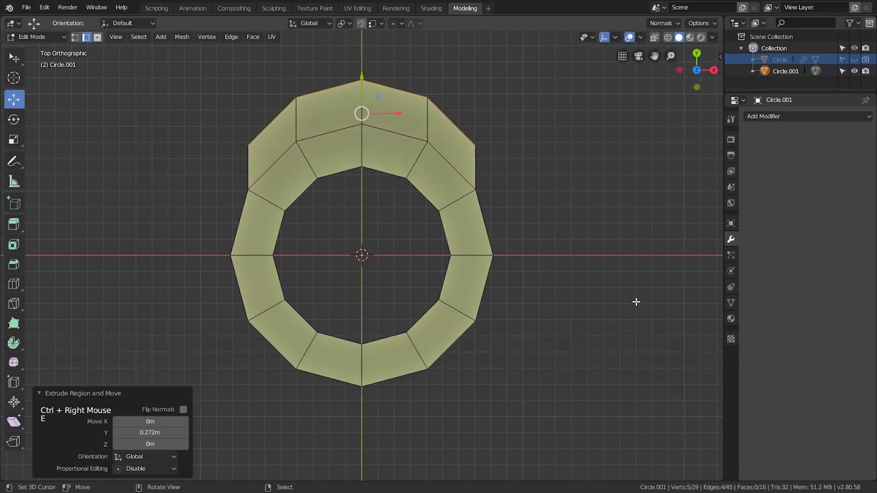
key("s")
key("y")
left_click(540, 214)
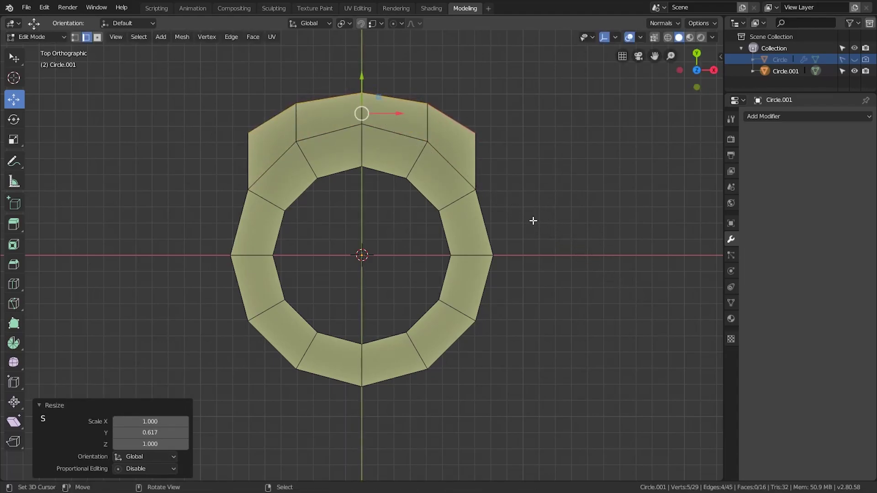
Extrude the upper edges once more along Y and flatten them into a straight line with a Y scale of 0
key("e")
left_click(551, 178)
key("s")
key("y")
key("0")
left_click(624, 303)
Move the whole mesh along negative Y until its straight edge lies on the X axis
key("a")
key("a")
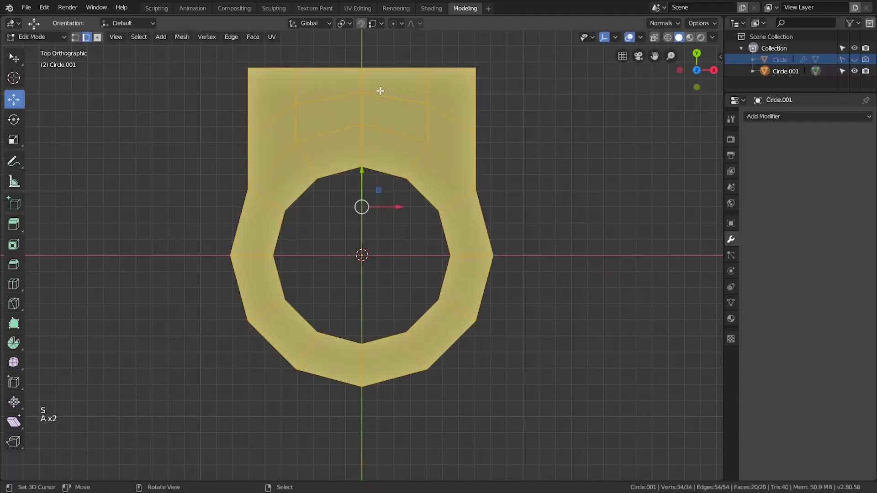
left_click_drag(364, 171, 393, 358)
middle_click_drag(392, 357, 426, 292)
Recalculate the normals of the whole mesh and flip their direction
key("a")
key("a")
key("ctrl+n")
key("shift+ctrl+n")
key("a")
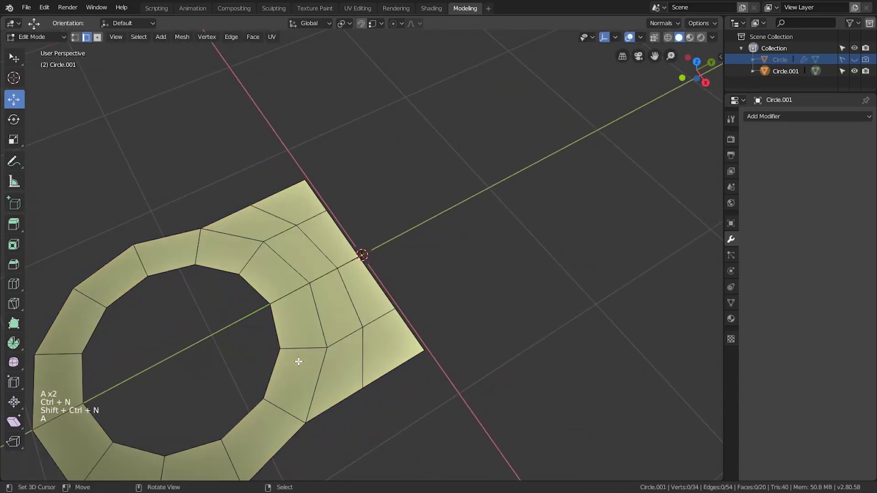
scroll(299, 361, "down", 2)
middle_click_drag(299, 361, 334, 347, "shift")
scroll(321, 342, "down", 1, "shift")
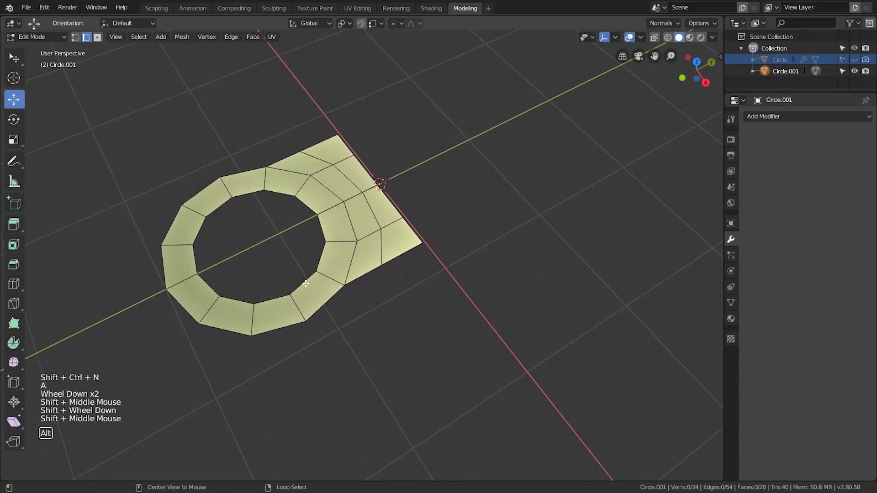
Shrink the inner edge loop around the hole to make the ring wider
right_click(306, 284, "alt")
key("s")
left_click(367, 330)
key("s")
left_click(382, 340)
key("a")
middle_click_drag(381, 340, 400, 314)
right_click(293, 248, "alt")
key("a")
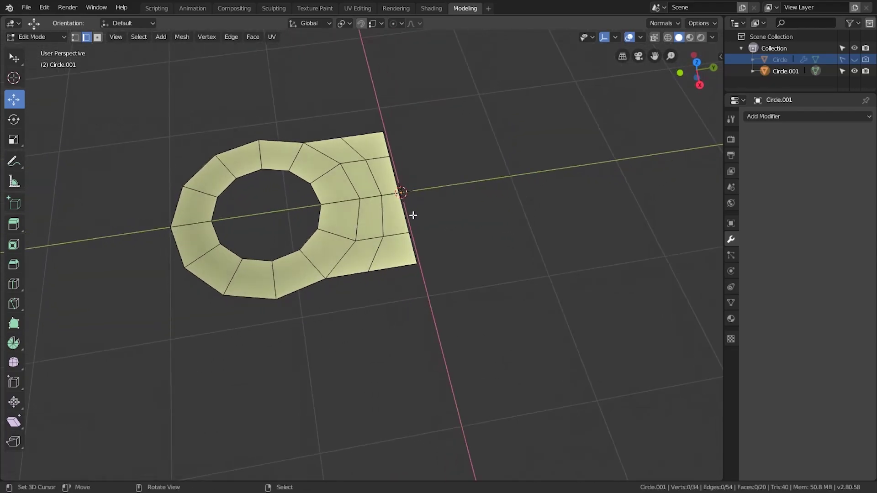
Shift the whole mesh about -0.139 m along Y and extend its straight end edge back to the X axis
key("a")
left_click_drag(336, 202, 321, 208)
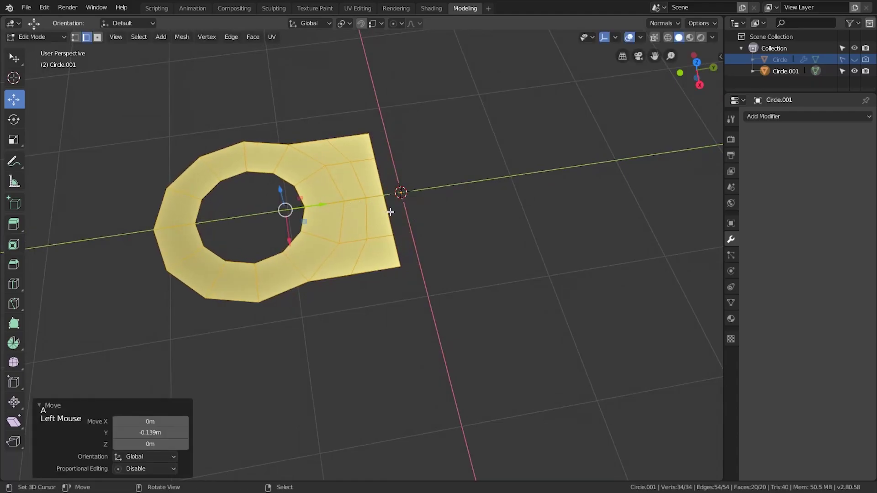
right_click(390, 212, "alt")
left_click_drag(420, 188, 436, 187)
key("a")
scroll(399, 222, "down", 1)
Raise the straight end edge along Z with smooth proportional editing so the strip bends into an arch
right_click(399, 222, "alt")
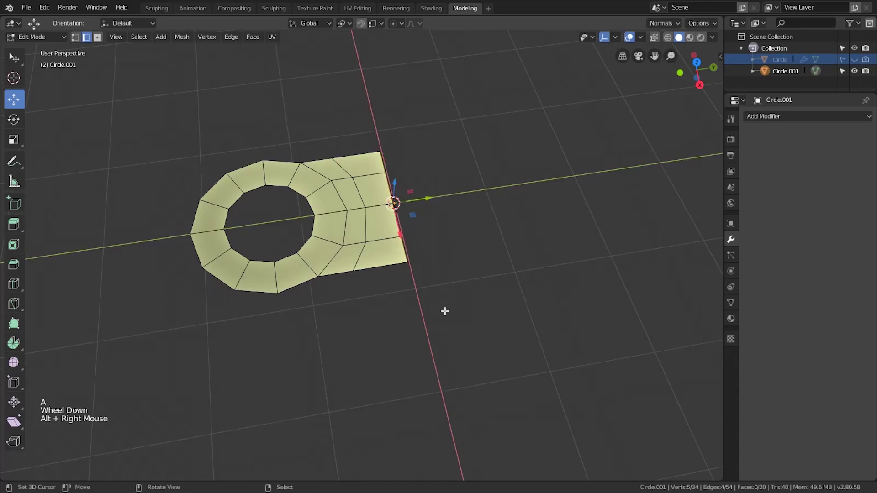
key("KP_3")
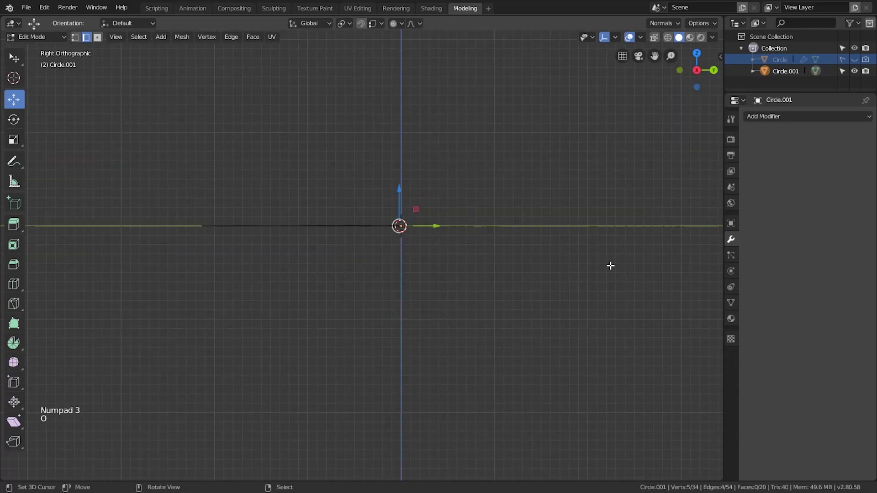
key("g")
scroll(604, 220, "down", 10)
scroll(598, 223, "down", 7)
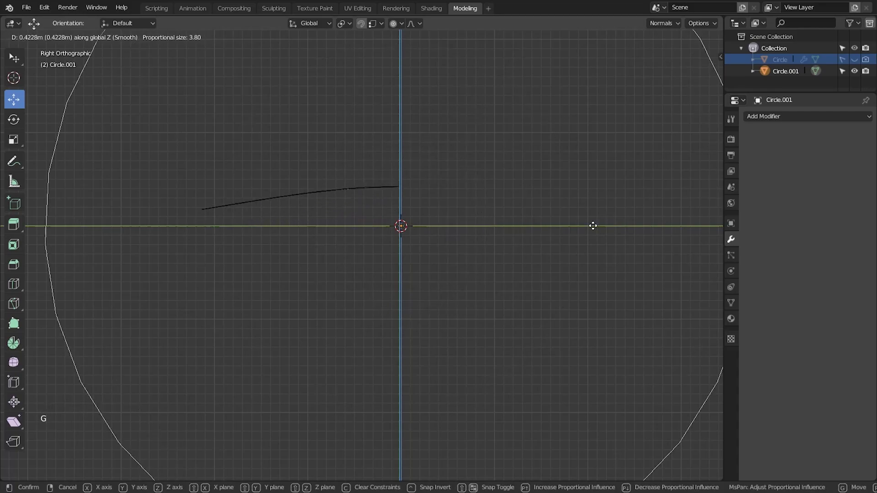
left_click(575, 164)
key("o")
Add a Mirror modifier to the mesh and mirror it across the Y axis only
scroll(492, 229, "down", 1)
middle_click_drag(491, 229, 760, 141)
left_click(776, 116)
left_click(652, 226)
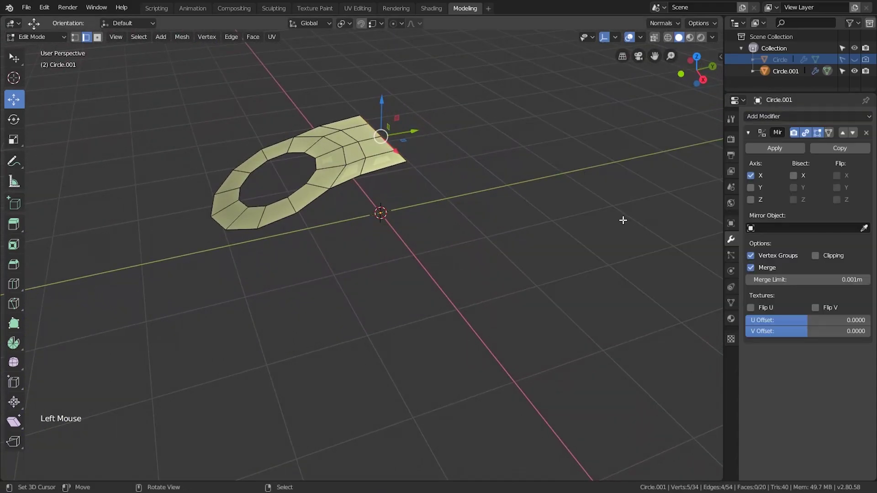
left_click(750, 187)
left_click(750, 176)
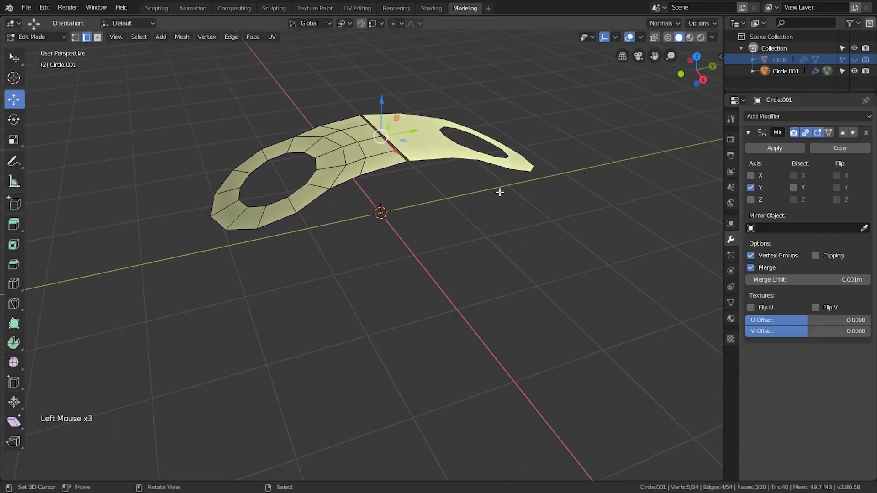
Bring the end edge to the mirror seam and enable clipping on the Mirror modifier
left_click_drag(413, 131, 453, 122)
right_click(402, 136)
left_click(814, 256)
key("a")
Lasso-select the ring end of the arch and nudge it slightly downward
middle_click_drag(441, 157, 325, 274)
mouse_move(410, 397)
left_mouse_down("ctrl")
mouse_move(133, 364)
mouse_move(258, 197)
mouse_move(358, 225)
left_mouse_up("ctrl")
left_click_drag(319, 280, 317, 297)
middle_click_drag(427, 183, 363, 138)
key("a")
Add one edge loop across the neck near the mirror seam
key("ctrl+r")
left_click(363, 138)
key("a")
Raise the edge loops near the mirror seam slightly to smooth the curve of the arch
middle_click_drag(355, 228, 375, 142)
right_click(372, 150, "alt")
left_click_drag(370, 107, 373, 92, "shift")
key("a")
middle_click_drag(377, 130, 380, 150)
left_click_drag(368, 107, 369, 107, "shift")
key("a")
Extrude the outer boundary about 0.586 m downward, reduce its Z curvature by scaling, and fine-tune its height
middle_click_drag(369, 108, 360, 173)
key("e")
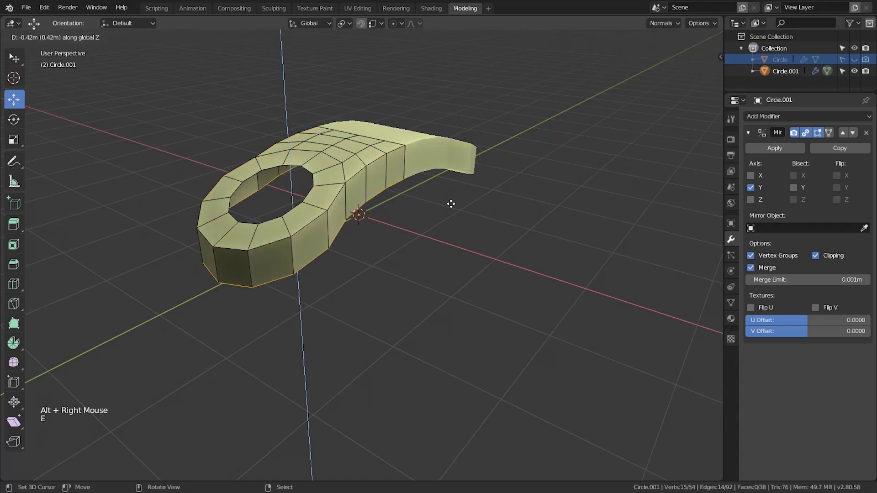
left_click(434, 216)
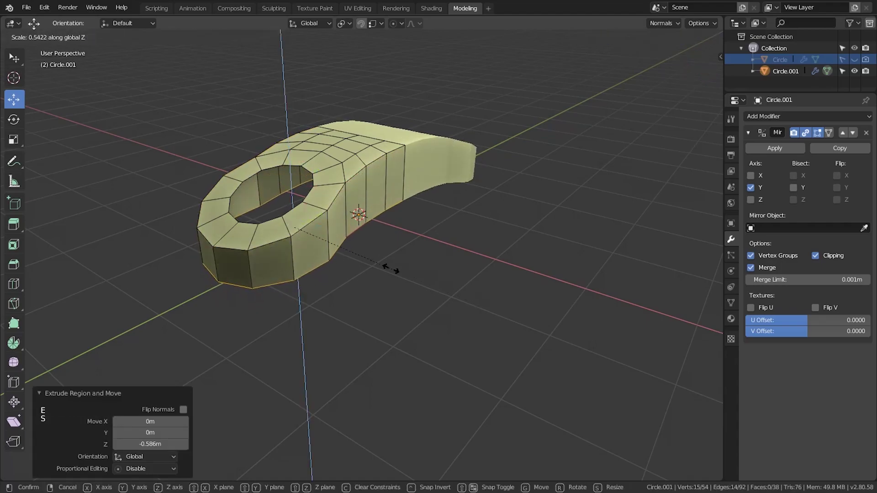
key("s")
left_click(363, 253)
middle_click_drag(363, 253, 331, 230)
left_click_drag(296, 173, 296, 177)
middle_click_drag(300, 178, 391, 217)
key("a")
Extrude the hole's rim upward along Z into a collar and flatten its top with a Z scale of 0
right_click(335, 193, "alt")
middle_click_drag(335, 193, 341, 225)
scroll(341, 226, "up", 3)
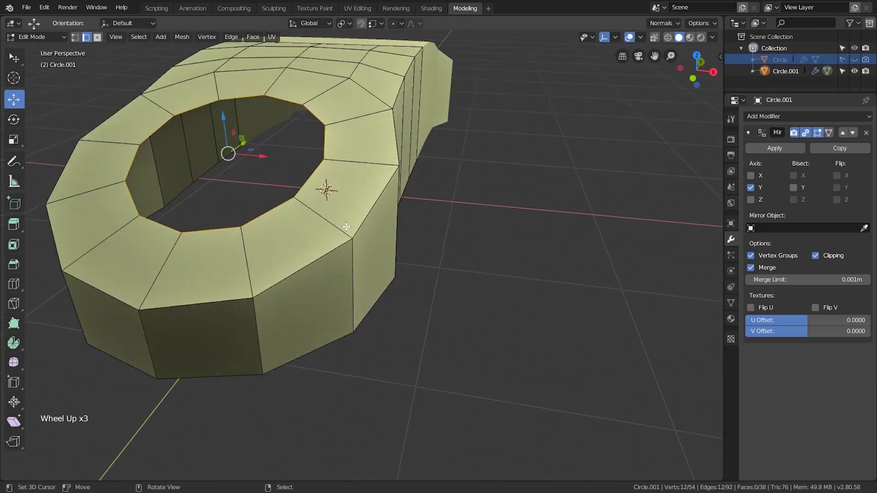
key("e")
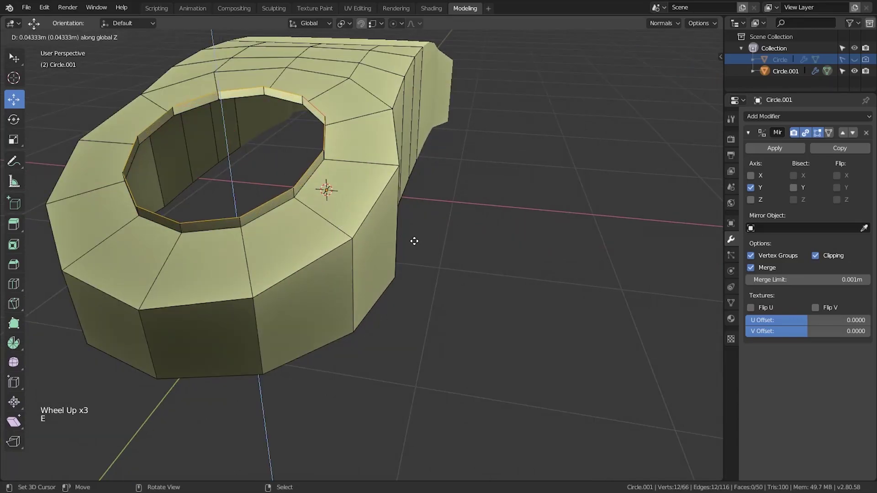
left_click(398, 199)
key("s")
key("z")
key("0")
key("Return")
middle_click_drag(529, 298, 422, 250)
key("a")
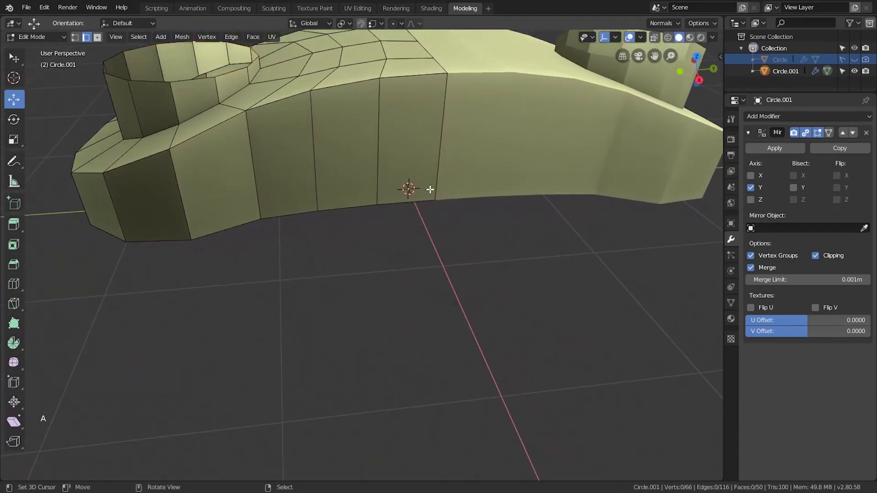
Leave mesh editing, add a new 12-vertex circle with 1 m radius and rotate it 90° about Y
scroll(426, 217, "down", 2)
key("Tab")
scroll(406, 221, "down", 1)
middle_click_drag(401, 257, 408, 226)
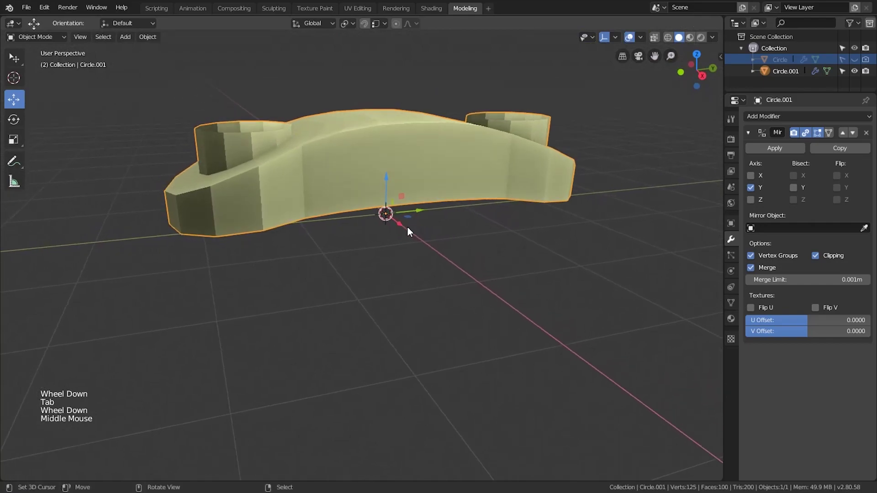
scroll(402, 222, "down", 1)
key("shift+a")
mouse_move(402, 222)
left_click(468, 246)
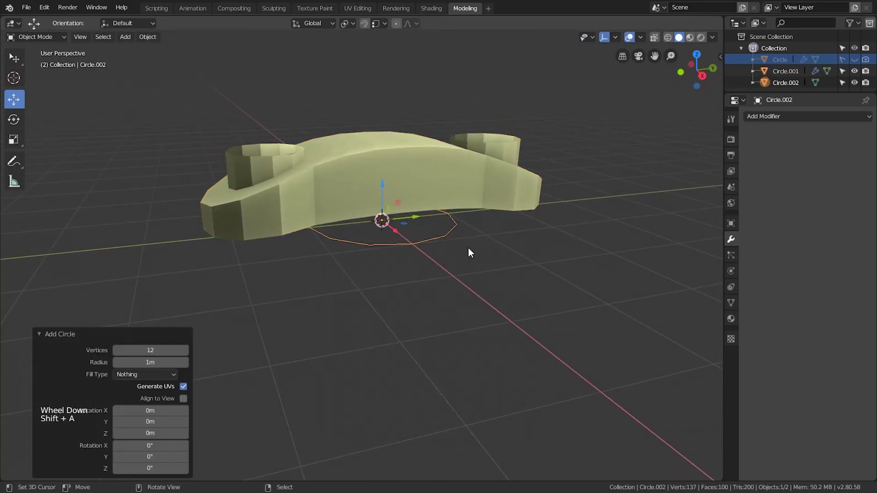
key("r")
key("y")
key("9")
key("0")
key("Return")
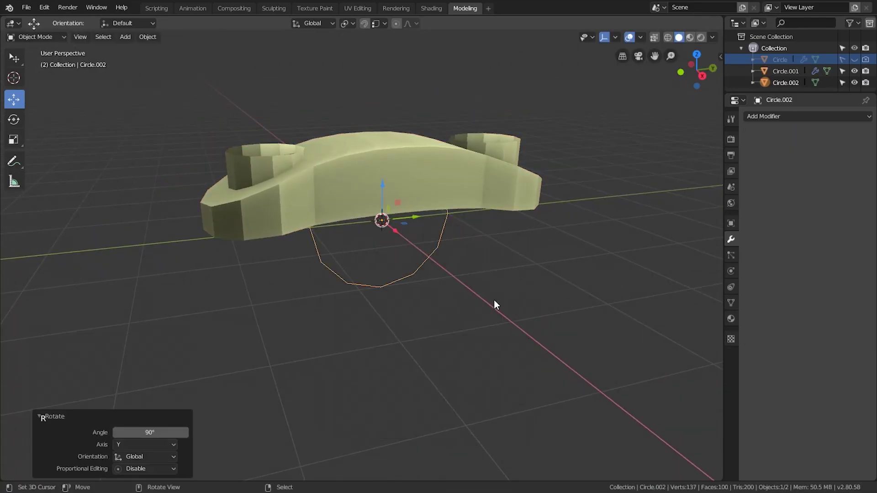
Scale the new circle down, move it about 1.69 m along X and raise it level with the body's side
key("s")
left_click(437, 241)
left_click_drag(396, 230, 452, 276)
left_click_drag(439, 220, 441, 151)
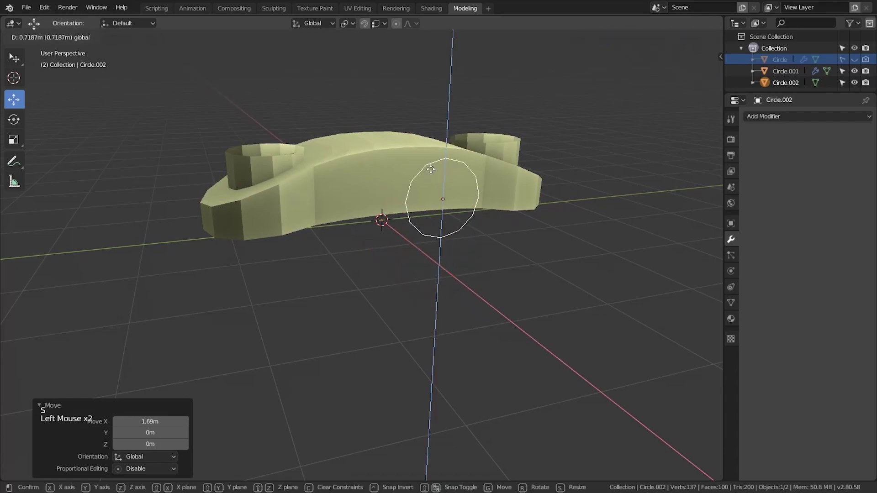
In right view, flatten the body's bottom edge loop to about 0.467 scale in Z
key("KP_3")
scroll(503, 169, "up", 4)
middle_click_drag(526, 177, 495, 211, "shift")
right_click(256, 168)
key("Tab")
right_click(124, 219, "alt")
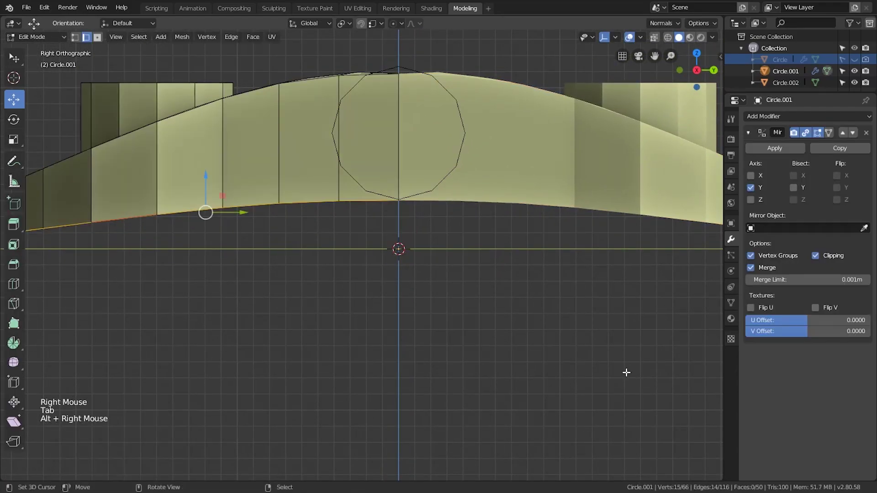
key("s")
key("z")
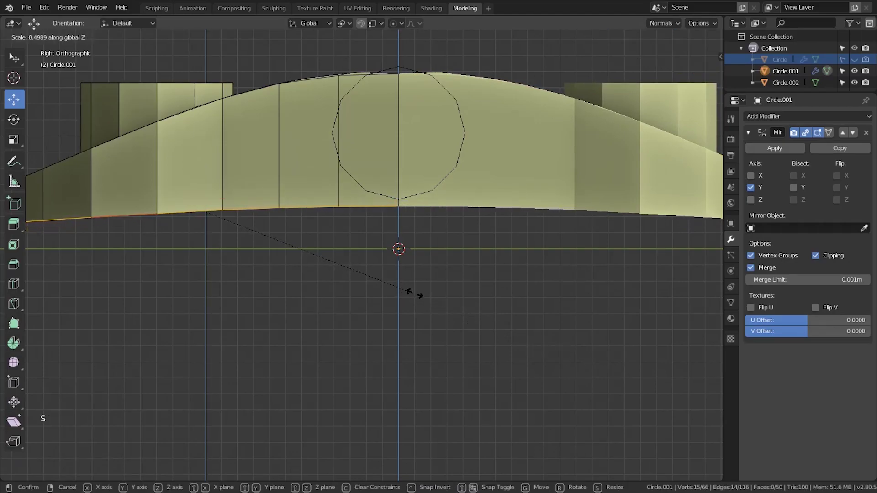
left_click(402, 282)
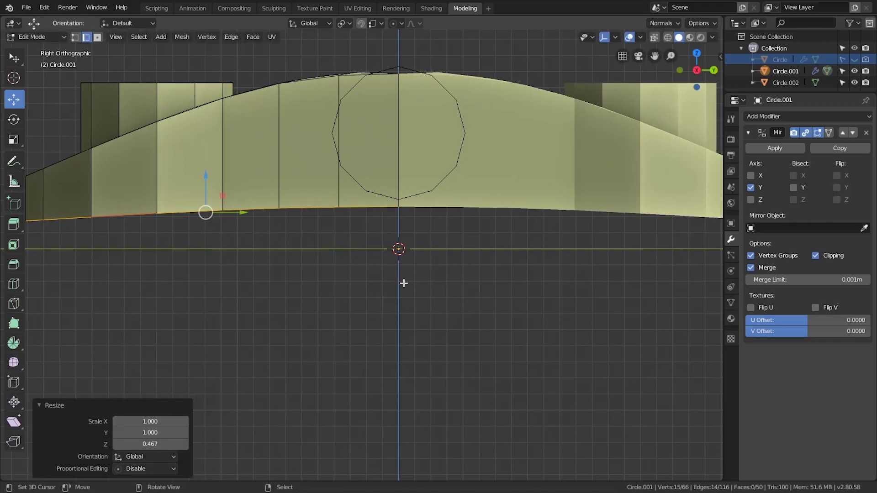
Scale the circle down to fit within the body's side and lower it about 0.0442 m
key("Tab")
right_click(428, 189)
key("s")
left_click(433, 111)
left_click_drag(398, 102, 401, 105)
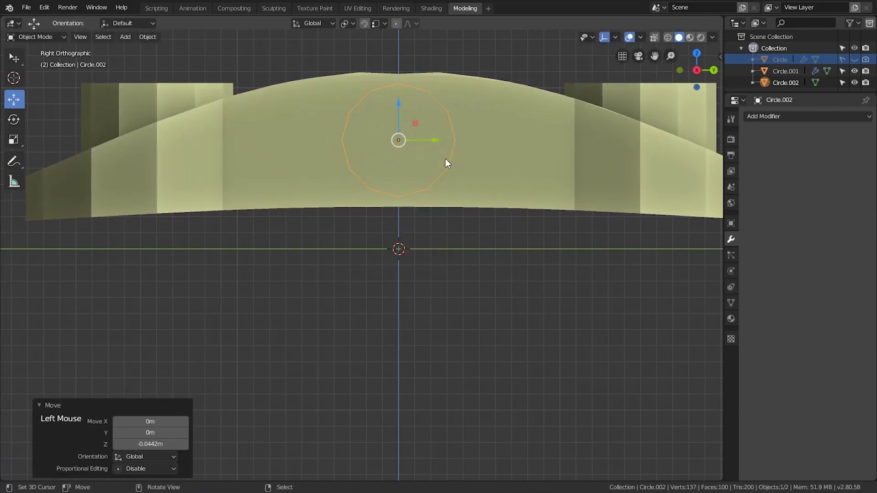
Cut the circle's outline into the side of the body with Knife Project
right_click(291, 115, "shift")
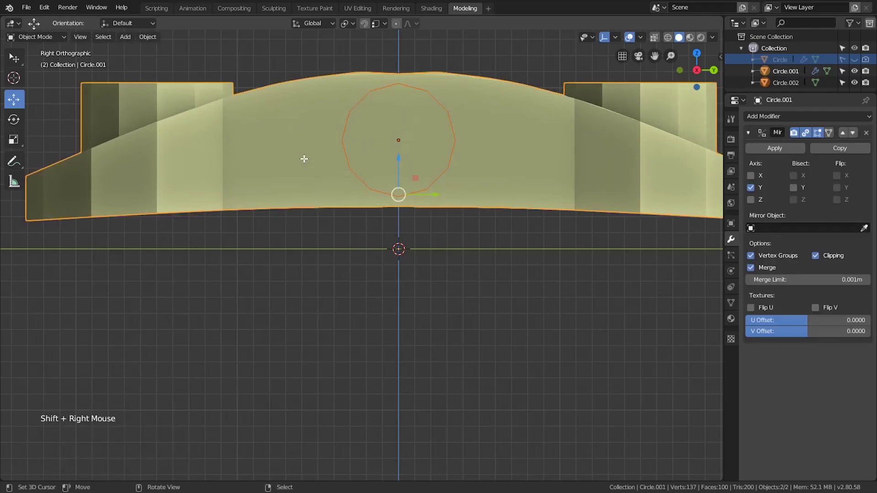
key("Tab")
key("space")
key("Return")
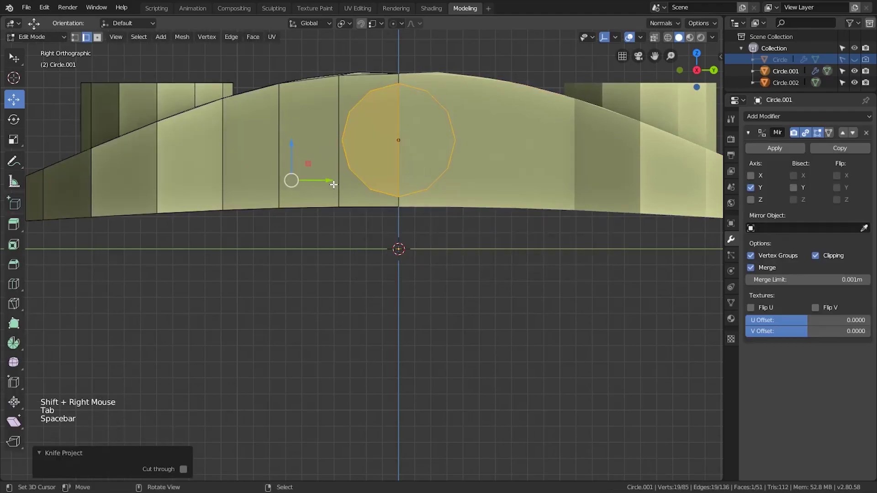
Delete the separate cutter circle and select the body again
key("Tab")
right_click(367, 92)
key("x")
key("Return")
right_click(368, 92)
Delete the face inside the circle outline and the leftover centre edge to open the round hole in the body's side
key("Tab")
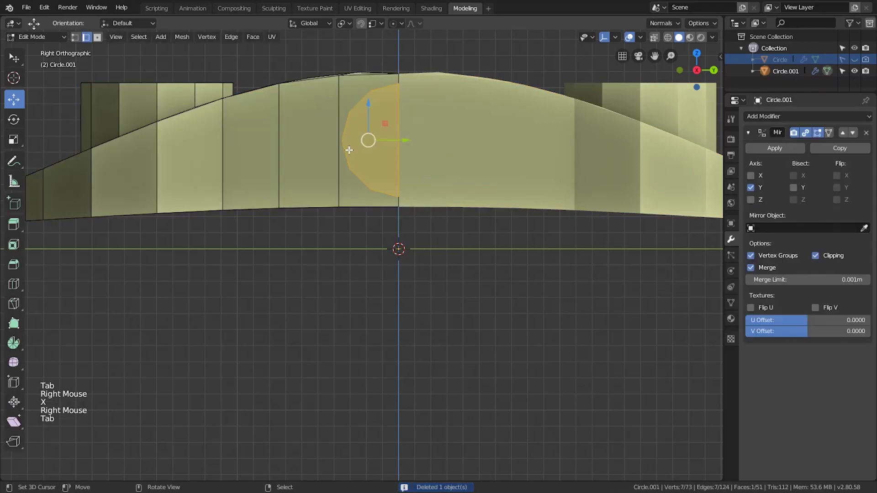
scroll(383, 142, "up", 2)
key("x")
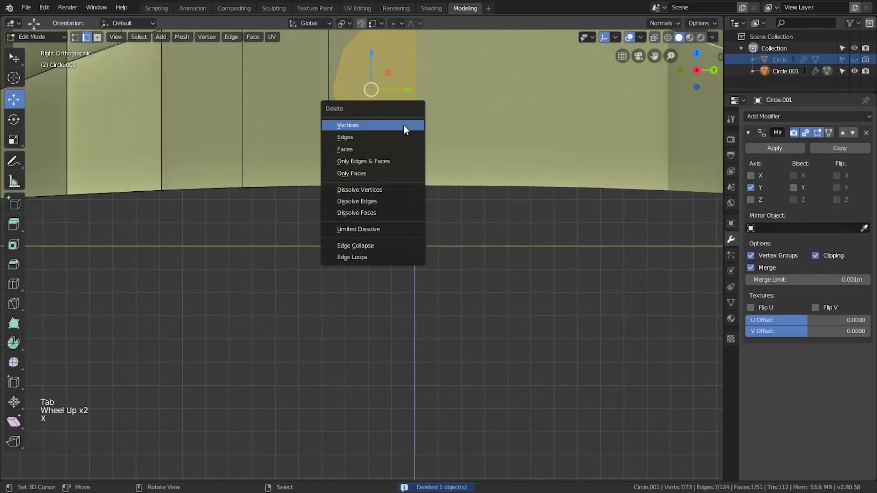
left_click(383, 154)
key("x")
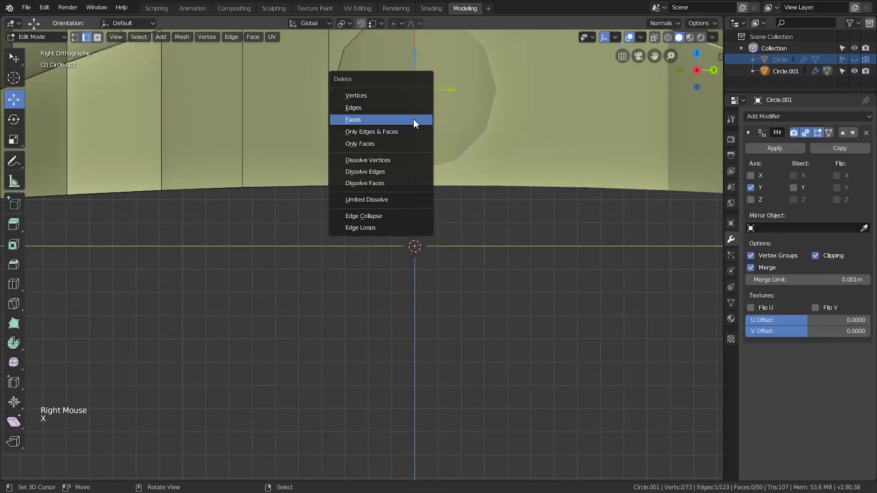
left_click(400, 111)
Add a loop cut running lengthwise along the body's side at about the middle height of the round hole
middle_click_drag(400, 112, 365, 179, "shift")
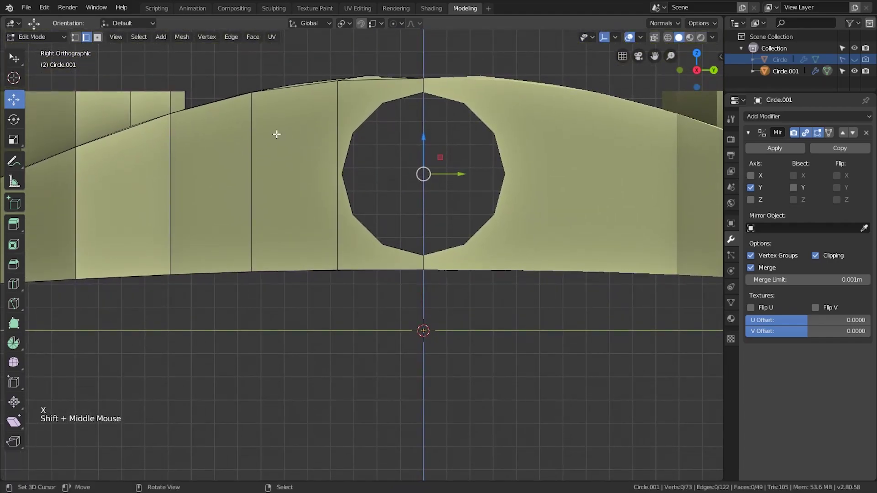
middle_click_drag(201, 179, 335, 162, "shift")
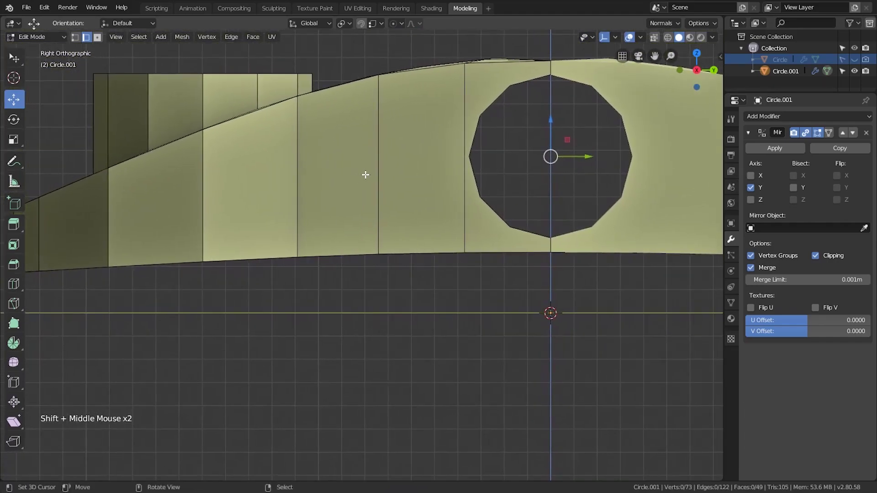
scroll(446, 162, "up", 1)
key("ctrl+r")
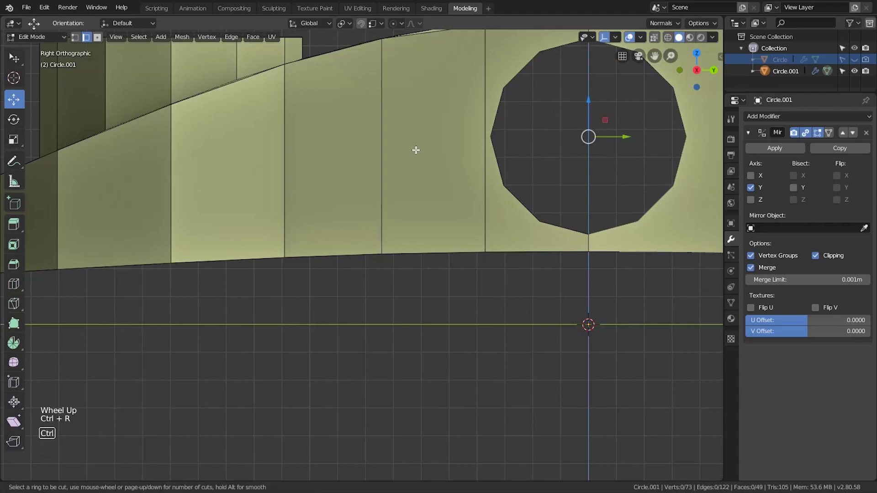
left_click(371, 139)
Move the new loop's vertex nearest the hole -0.1524 m along Y, away from the rim
key("1")
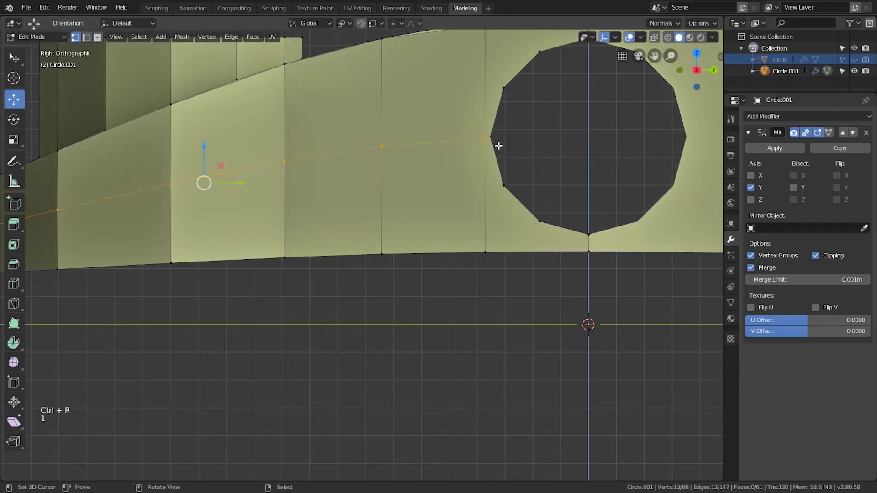
scroll(478, 145, "up", 1)
right_click(509, 116)
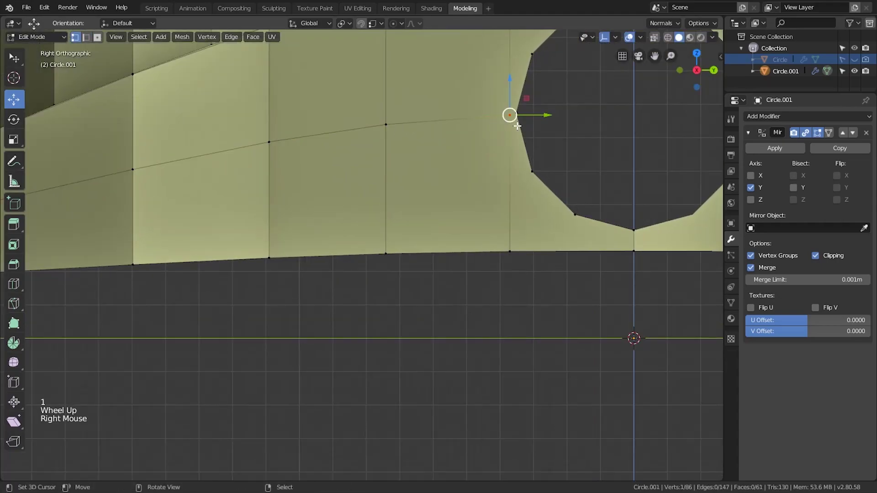
left_click_drag(544, 115, 493, 118)
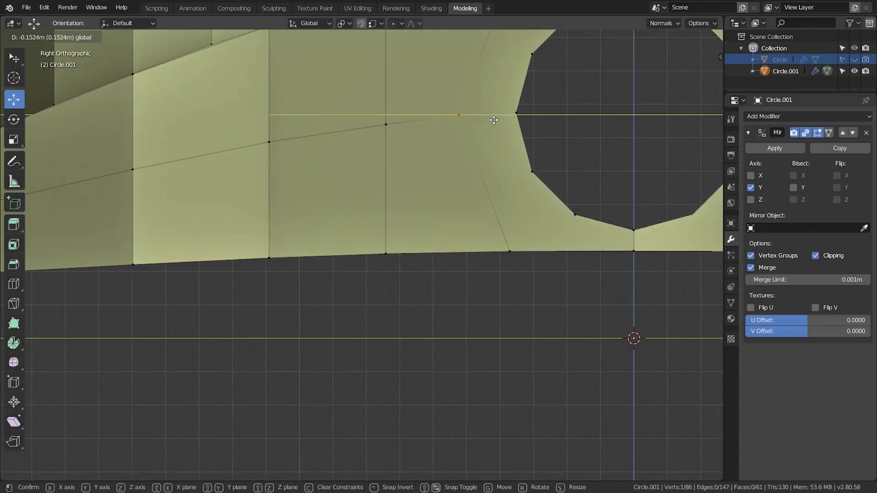
left_click_drag(494, 119, 494, 119)
Shift the loop's neighbouring vertex about -0.0987 m along Y and connect the loop's end vertex to the hole's rim
right_click(385, 124)
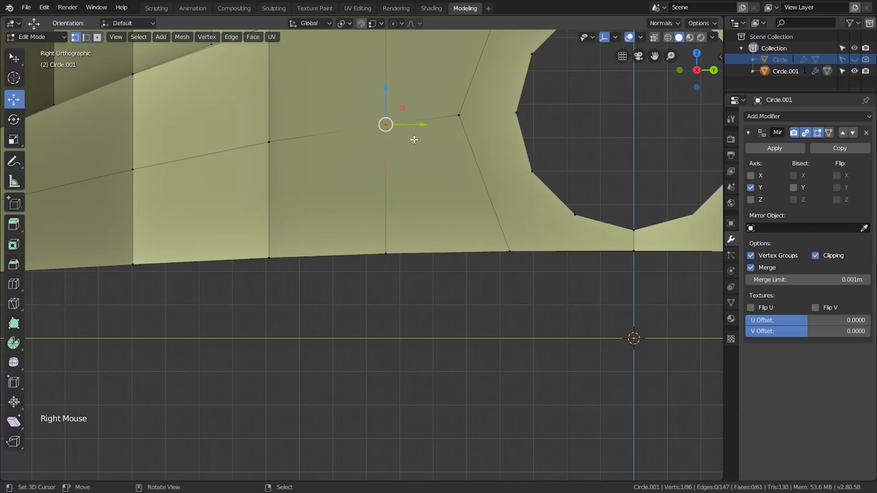
scroll(414, 139, "down", 3)
middle_click_drag(404, 194, 423, 194)
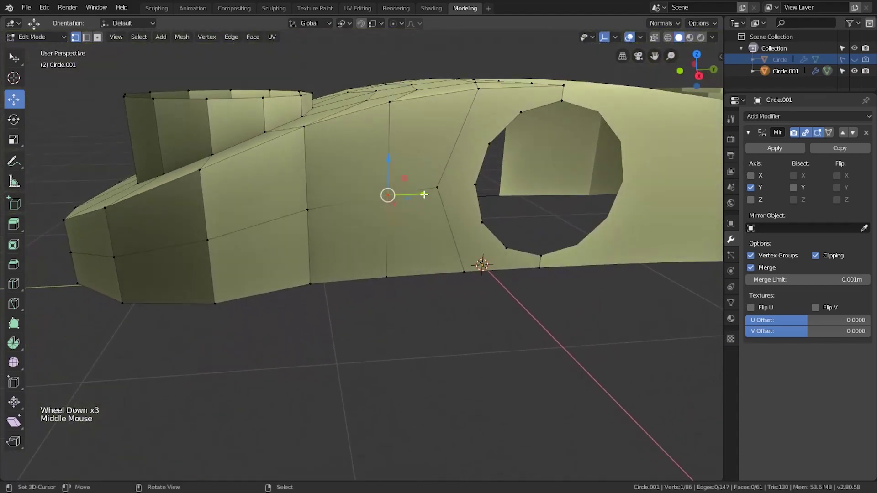
left_click_drag(423, 194, 396, 282)
middle_click_drag(396, 281, 463, 225)
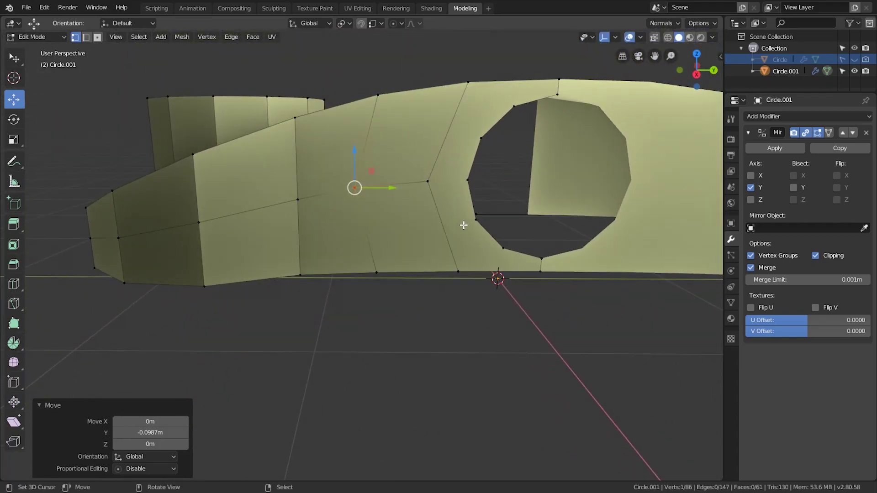
left_click_drag(394, 189, 395, 190)
left_click(427, 181)
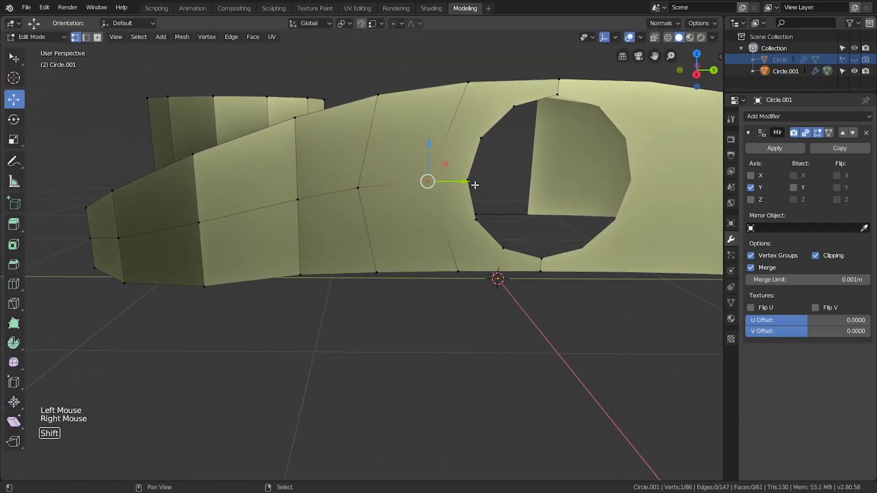
key("a")
Add a second lengthwise loop cut above the first and connect its end vertex to the hole's upper rim
key("ctrl+r")
left_click(421, 138)
right_click(422, 140)
key("a")
right_click(447, 132)
right_click(481, 137, "shift")
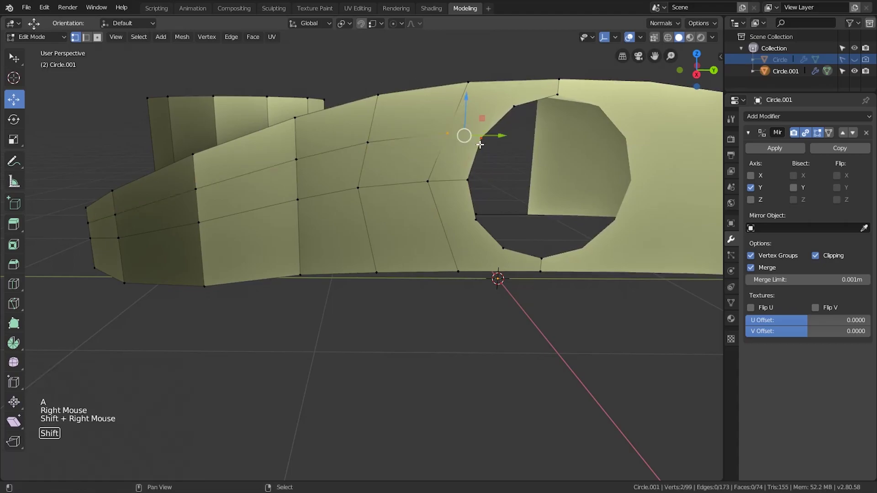
key("a")
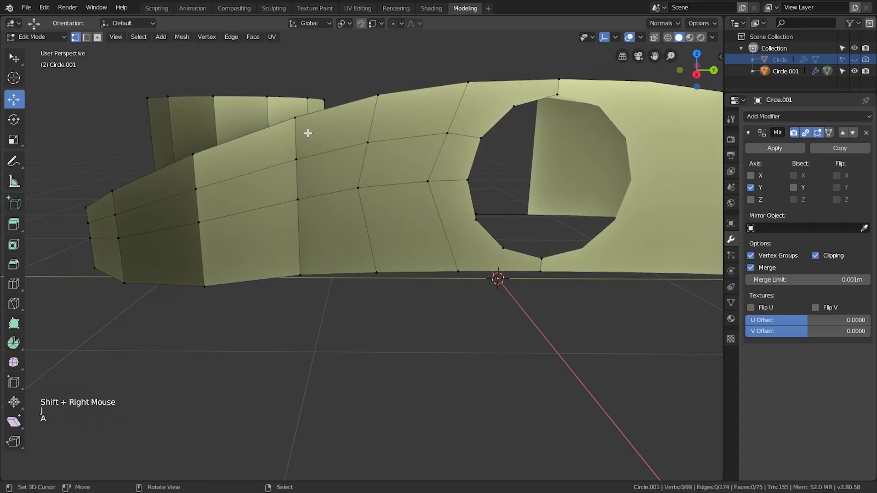
In top view with wireframe shading, delete all vertices of the body on the negative X side of the centreline
middle_click_drag(308, 133, 366, 172)
scroll(393, 183, "down", 4)
key("KP_7")
key("z")
key("b")
left_click_drag(319, 137, 142, 374)
key("x")
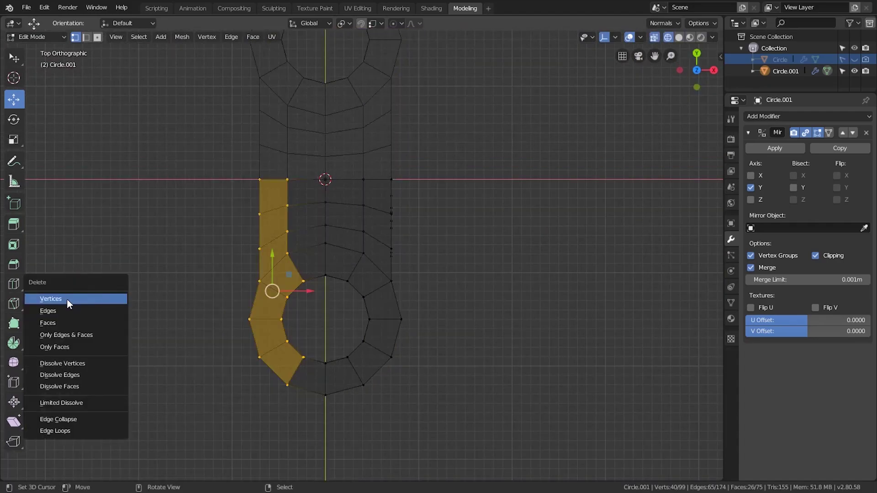
left_click(67, 297)
Enable the X axis in the Mirror modifier and return to solid shading
key("a")
left_click(750, 176)
key("a")
middle_click_drag(522, 304, 417, 205)
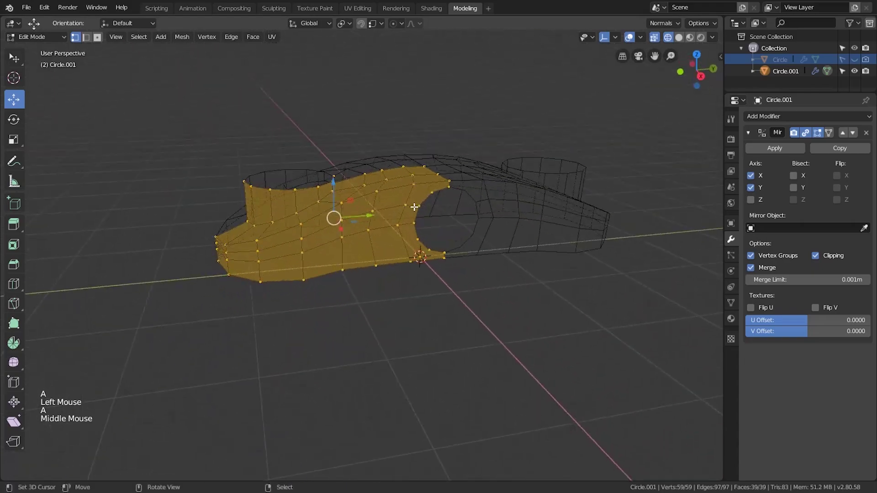
key("a")
scroll(416, 265, "up", 2)
key("z")
middle_click_drag(449, 271, 475, 238)
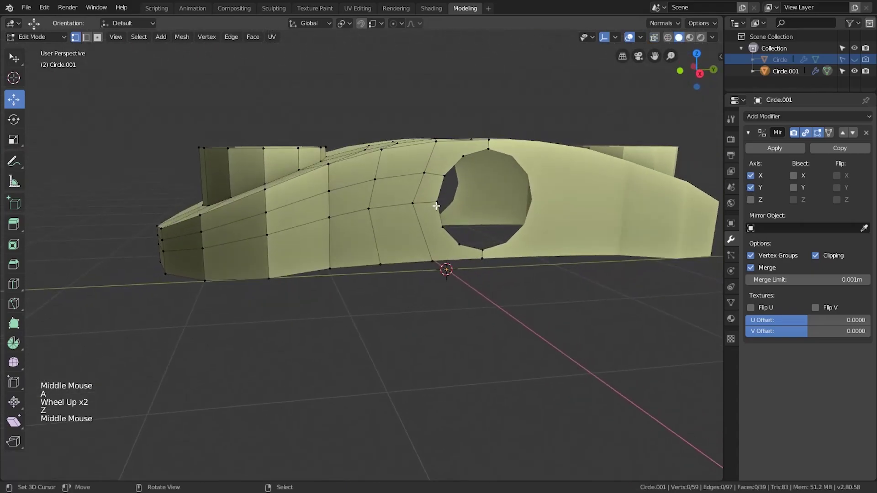
Connect the body's top-edge vertex beside the hole to the facing vertex on the hole's upper rim
scroll(475, 238, "up", 2)
scroll(543, 214, "up", 1, "shift")
middle_click_drag(544, 214, 501, 227, "shift")
right_click(437, 132)
right_click(421, 190, "shift")
key("j")
middle_click_drag(420, 189, 410, 158)
key("a")
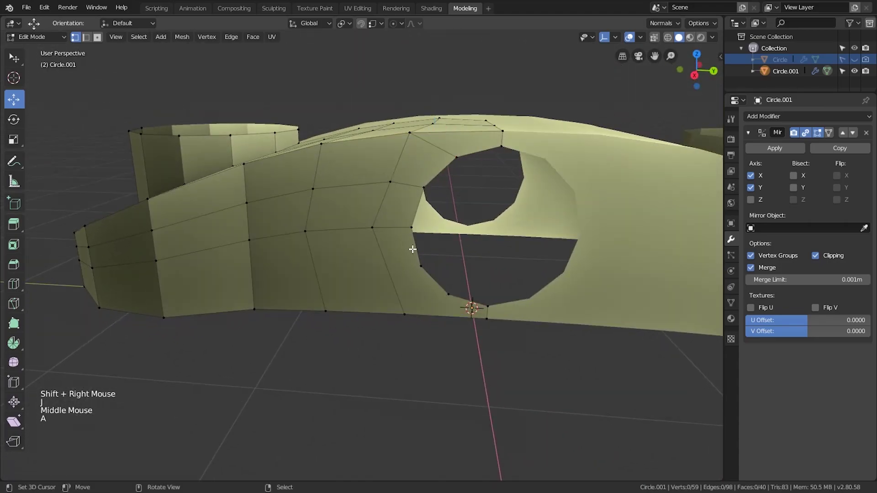
Add a lengthwise loop cut through the lower side faces and connect its end vertex to the hole's lower rim
middle_click_drag(413, 256, 415, 228)
key("ctrl+r")
left_click(278, 242)
right_click(278, 243)
key("a")
right_click(430, 228)
right_click(400, 235, "shift")
key("a")
Connect the body's bottom-edge vertex beside the hole to the facing vertex on the hole's lower rim
middle_click_drag(448, 222, 460, 232)
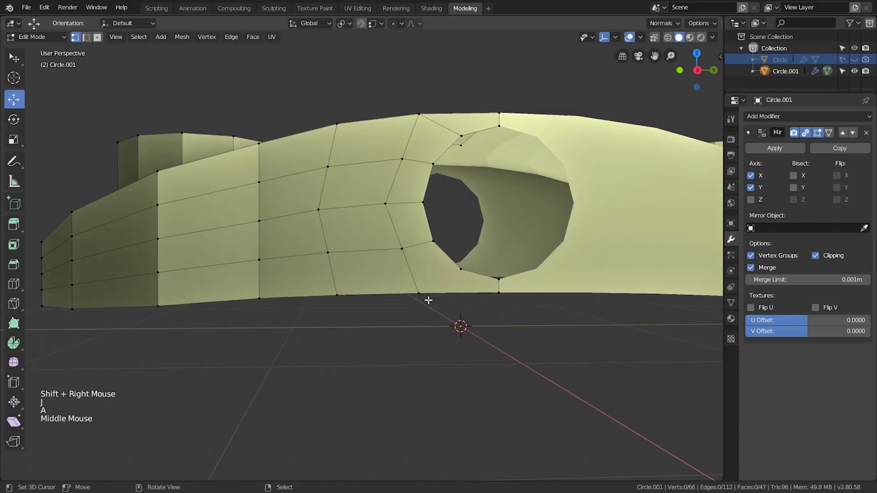
middle_click_drag(446, 299, 421, 278, "shift")
right_click(460, 253, "shift")
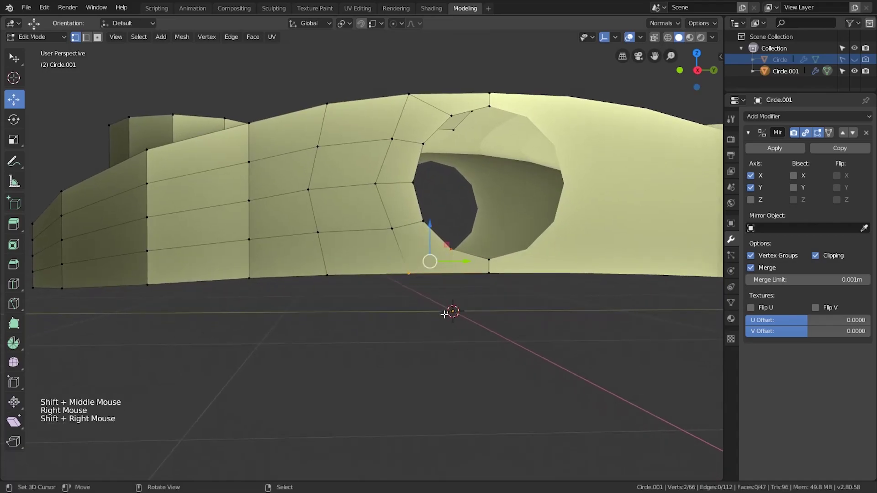
key("j")
key("a")
Disable the Mirror modifier's X axis and convert the Y-mirrored object to a plain mesh in Object Mode
middle_click_drag(461, 255, 484, 238)
key("a")
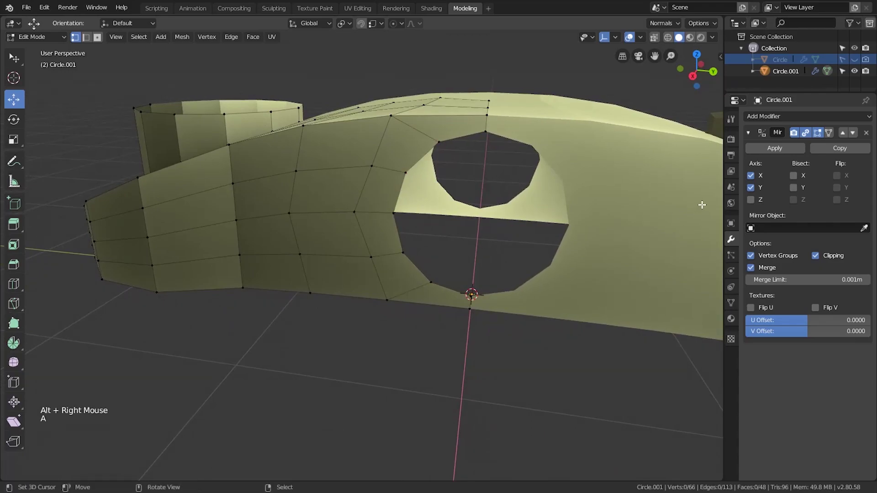
left_click(751, 176)
mouse_move(544, 178)
middle_mouse_down()
mouse_move(525, 183)
mouse_move(548, 178)
mouse_move(541, 176)
middle_mouse_up()
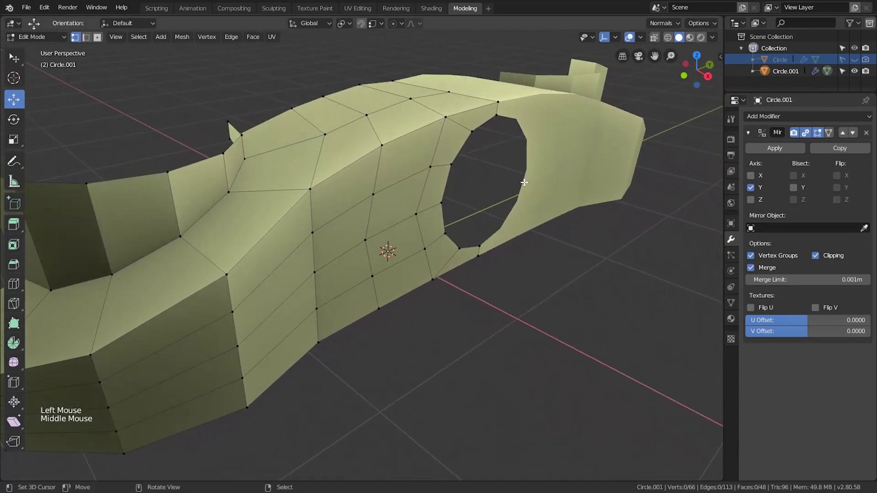
key("Tab")
key("alt+c")
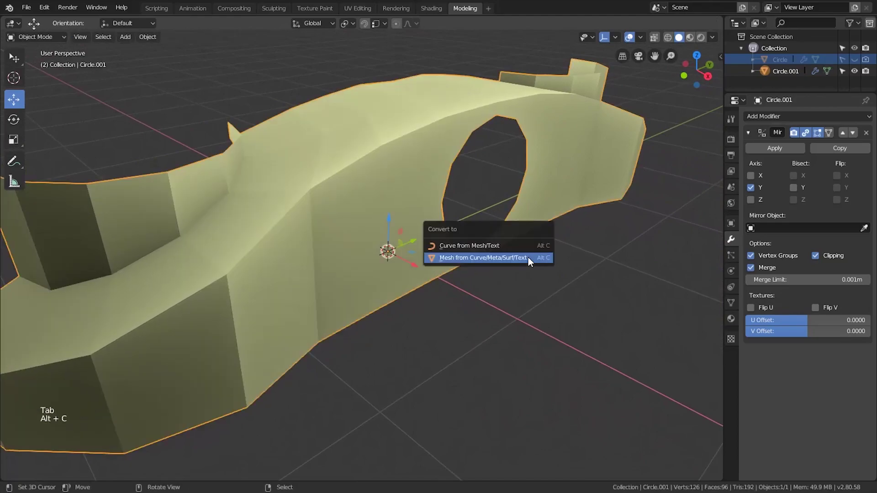
left_click(527, 256)
Extrude the round hole's edge loop outward from the body's side to form a raised collar
key("Tab")
middle_click_drag(546, 193, 528, 151)
right_click(553, 138, "alt")
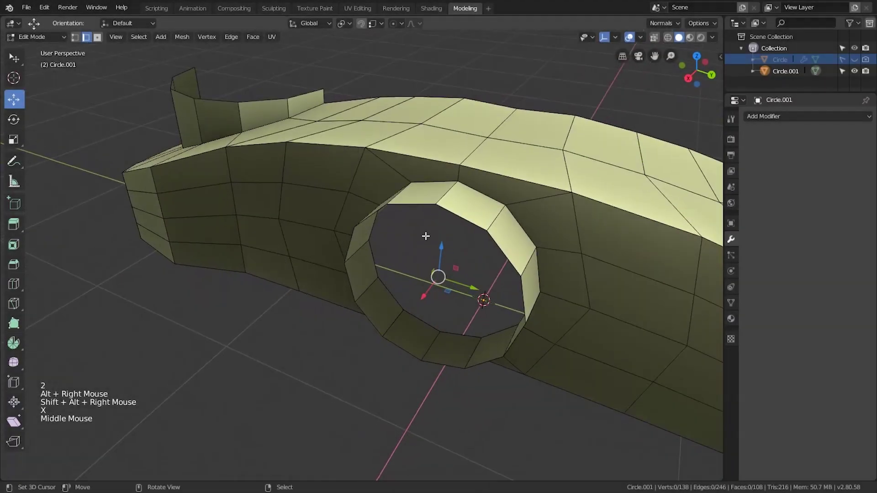
scroll(426, 237, "down", 2)
middle_click_drag(427, 238, 565, 248)
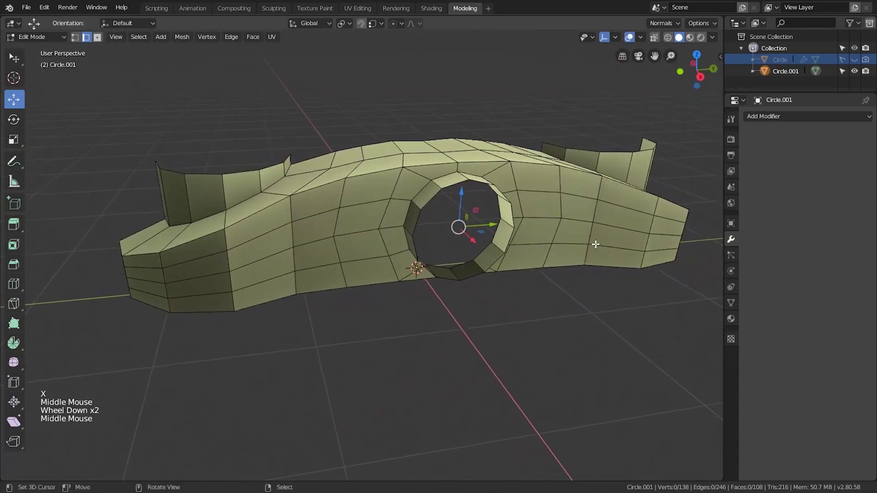
Add a Mirror modifier on the X axis and a Solidify modifier to the body, and collapse the Mirror settings
left_click(782, 116)
left_click(642, 178)
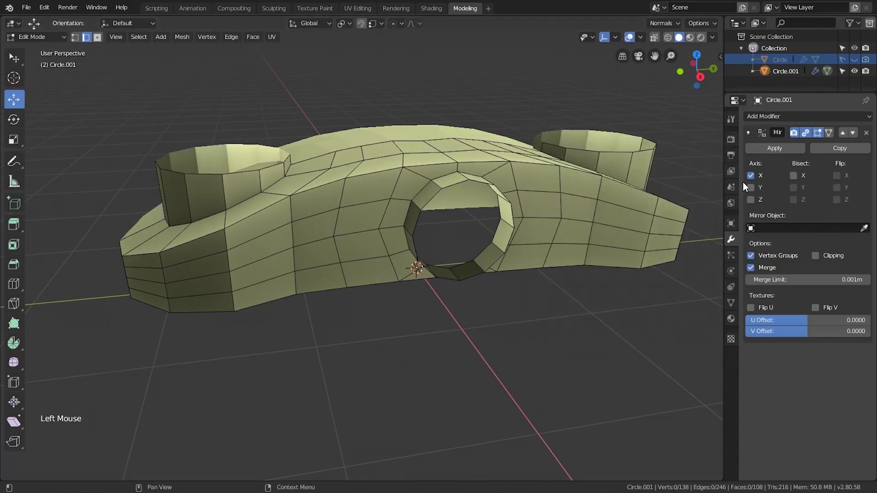
left_click(759, 116)
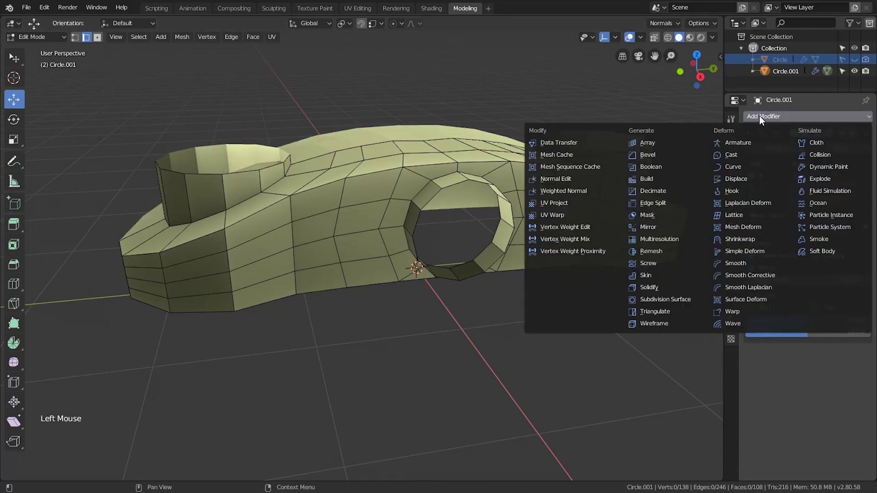
left_click(653, 287)
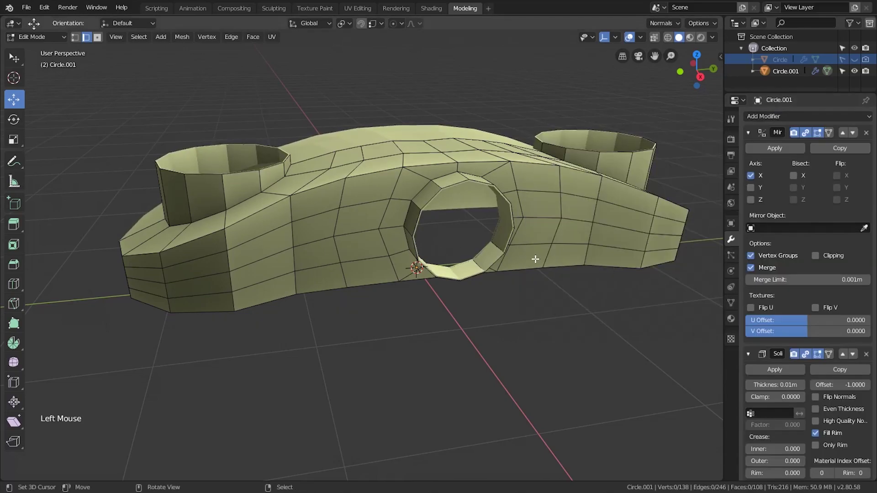
left_click(747, 133)
Try a Solidify thickness of 0.12 m with an offset of 0.2050 and inspect the collars
middle_click_drag(598, 234, 736, 233)
scroll(503, 237, "up", 2)
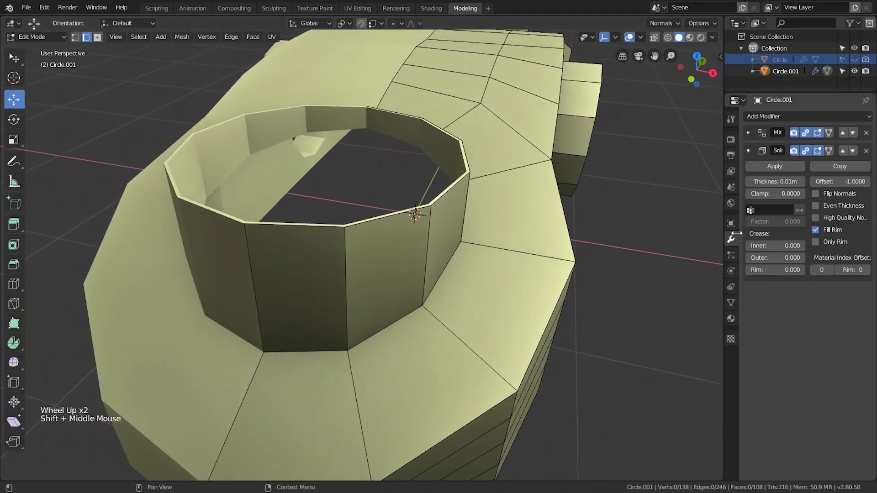
scroll(784, 181, "up", 7, "ctrl")
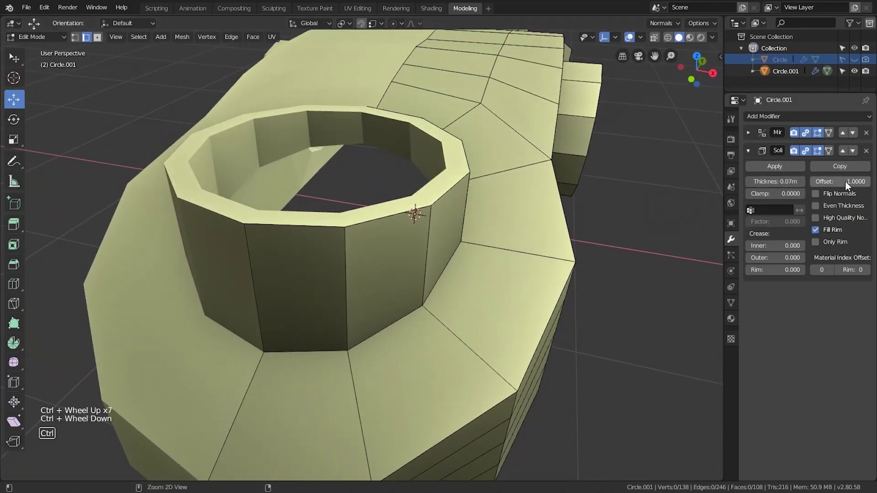
scroll(844, 182, "up", 8, "ctrl")
left_click_drag(843, 183, 873, 183)
middle_click_drag(685, 219, 639, 238)
key("z")
mouse_move(616, 256)
middle_mouse_down()
mouse_move(552, 270)
mouse_move(497, 260)
mouse_move(509, 268)
middle_mouse_up()
left_click(421, 200)
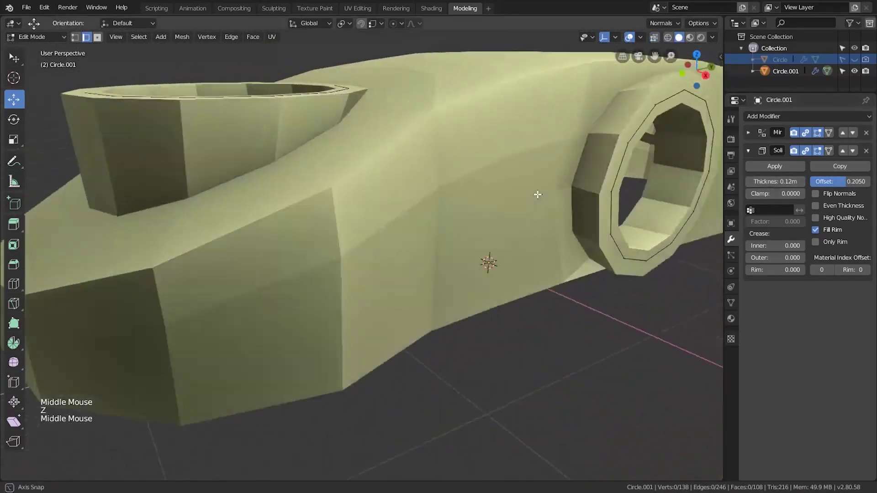
Set the Solidify modifier's thickness to 0.06 m and its offset to -1.0000
middle_click_drag(537, 194, 603, 214)
scroll(773, 183, "down", 2, "ctrl")
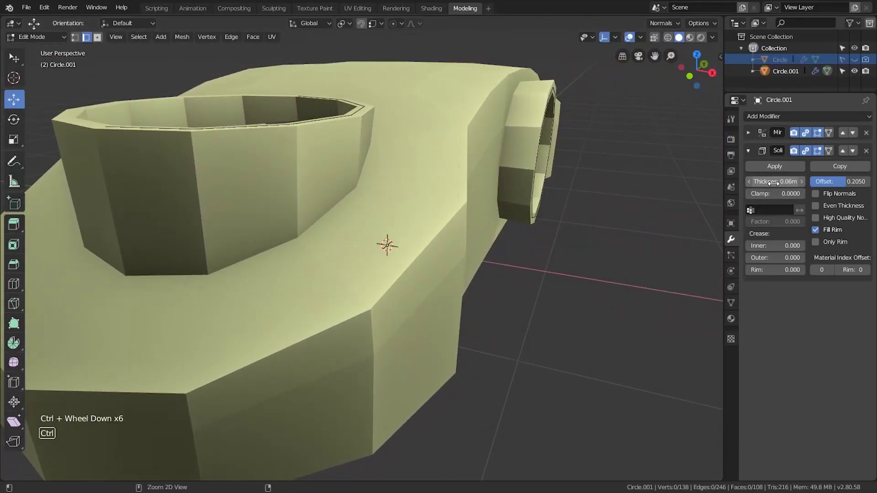
left_click_drag(839, 181, 822, 181)
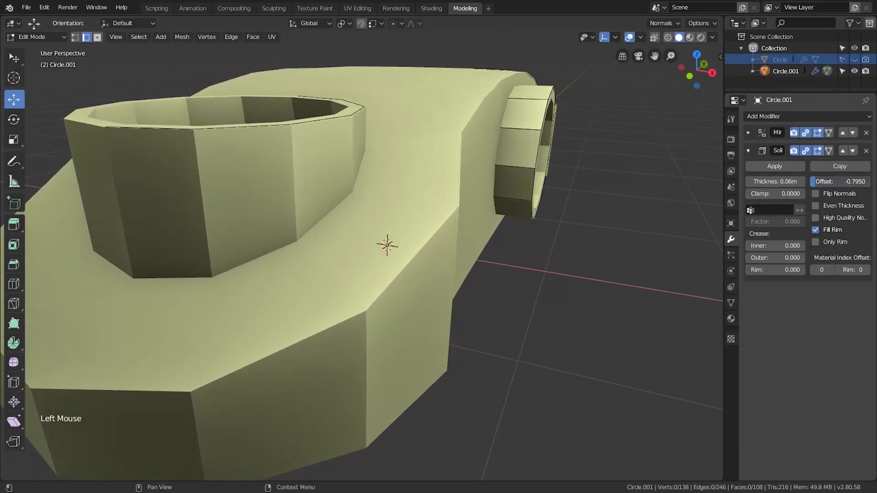
mouse_move(502, 192)
middle_mouse_down()
mouse_move(480, 166)
mouse_move(388, 154)
mouse_move(448, 192)
mouse_move(438, 196)
middle_mouse_up()
key("z")
left_click_drag(840, 181, 813, 181)
middle_click_drag(365, 224, 622, 276)
scroll(775, 181, "up", 2, "ctrl")
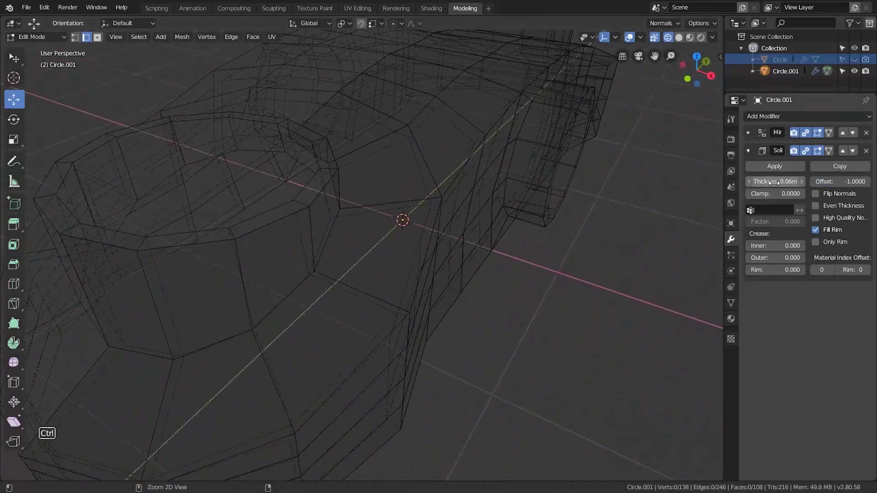
Increase the Solidify thickness to 0.09 m, checking the wall in wireframe from close up
scroll(477, 242, "up", 1)
mouse_move(478, 242)
middle_mouse_down()
mouse_move(313, 237)
mouse_move(292, 245)
mouse_move(371, 224)
mouse_move(513, 237)
mouse_move(417, 205)
mouse_move(519, 358)
mouse_move(535, 295)
mouse_move(498, 268)
mouse_move(484, 274)
middle_mouse_up()
key("z")
scroll(775, 181, "up", 2, "ctrl")
key("z")
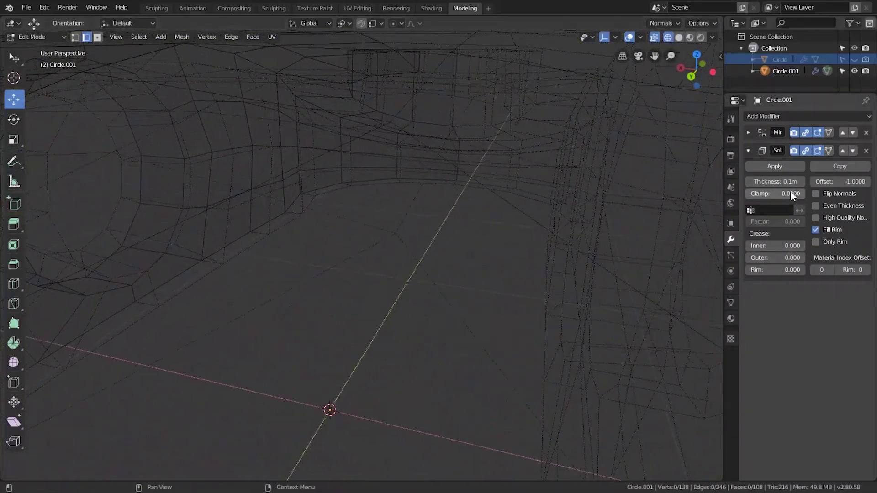
scroll(790, 183, "up", 1, "ctrl")
Convert the body to a plain mesh in Object Mode so its Mirror and Solidify modifiers are baked in, shown in solid shading
key("Tab")
scroll(313, 242, "down", 6)
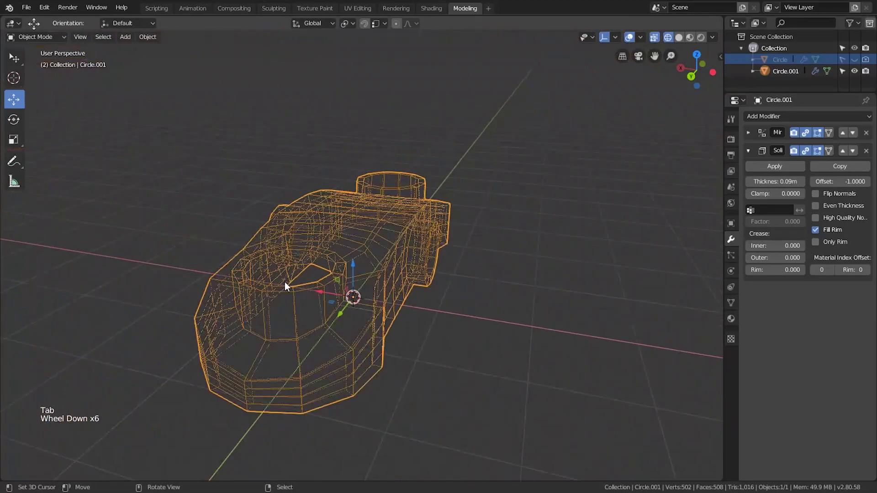
key("z")
key("alt+c")
left_click(463, 296)
Scale the inner edge loops of one end collar to about 0.83 in the horizontal plane, locking Z, to thicken its wall
middle_click_drag(286, 285, 427, 254)
key("Tab")
scroll(323, 294, "up", 4)
middle_click_drag(323, 293, 152, 245)
right_click(136, 206, "alt+shift")
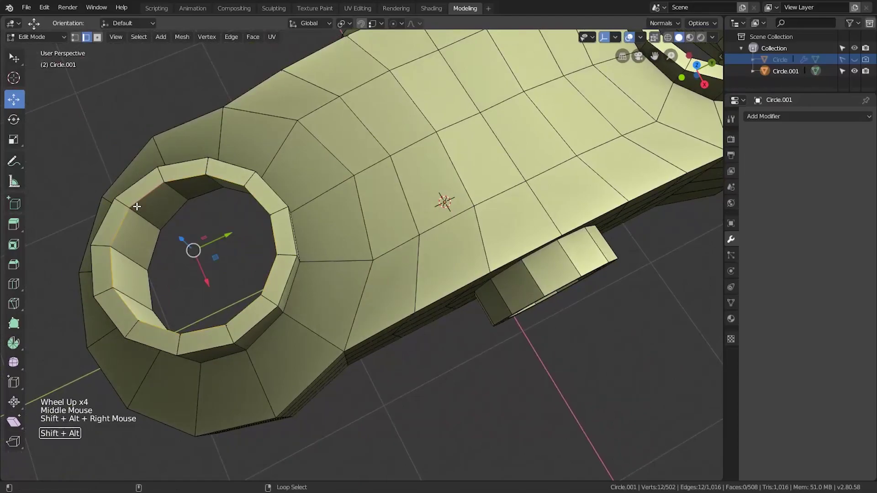
middle_click_drag(303, 253, 488, 227)
key("s")
key("shift+z")
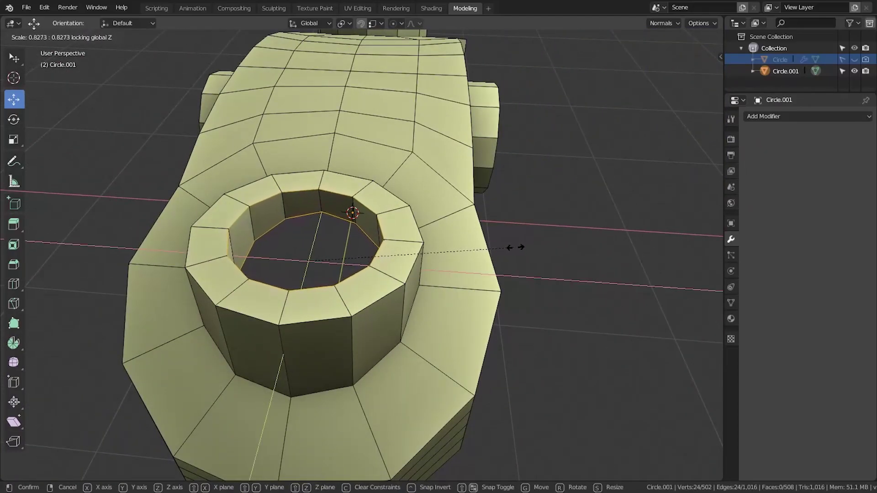
left_click(521, 247)
Bevel the rim and base edge loops of the end and side collars with width 0.026 m, 2 segments and profile 1.000
key("a")
middle_click_drag(524, 248, 425, 212)
scroll(304, 243, "down", 2)
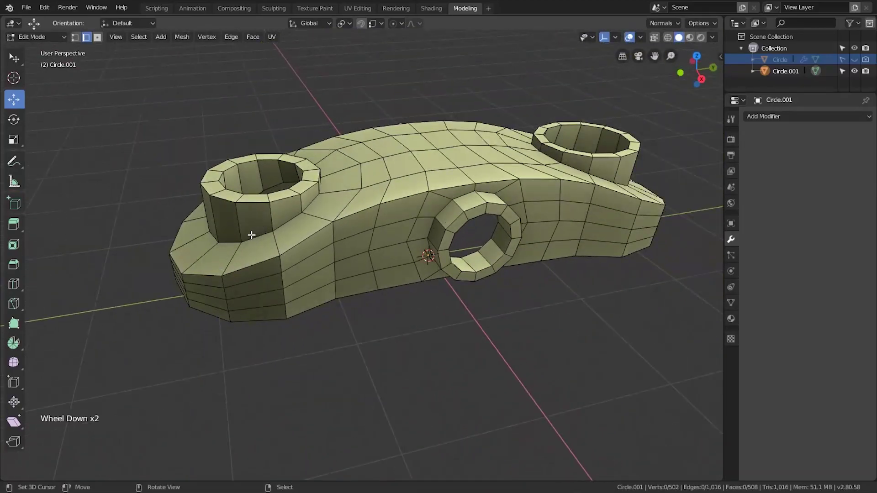
scroll(235, 244, "up", 1)
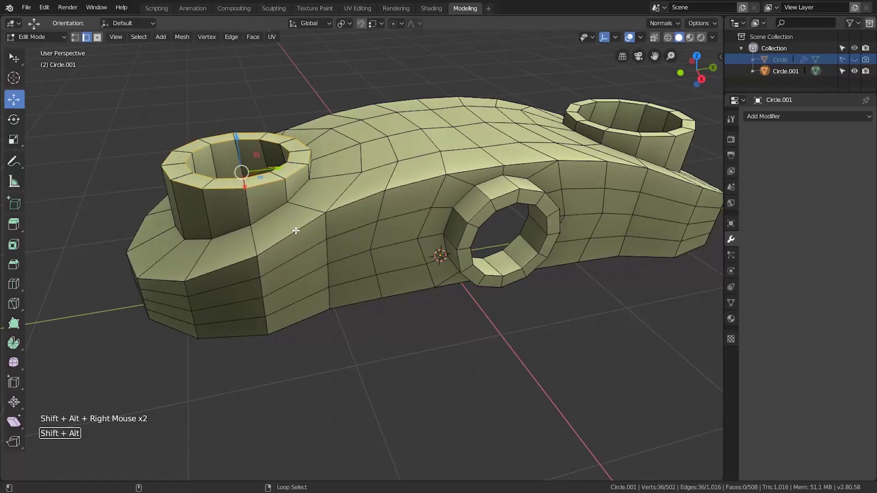
middle_click_drag(556, 272, 352, 208)
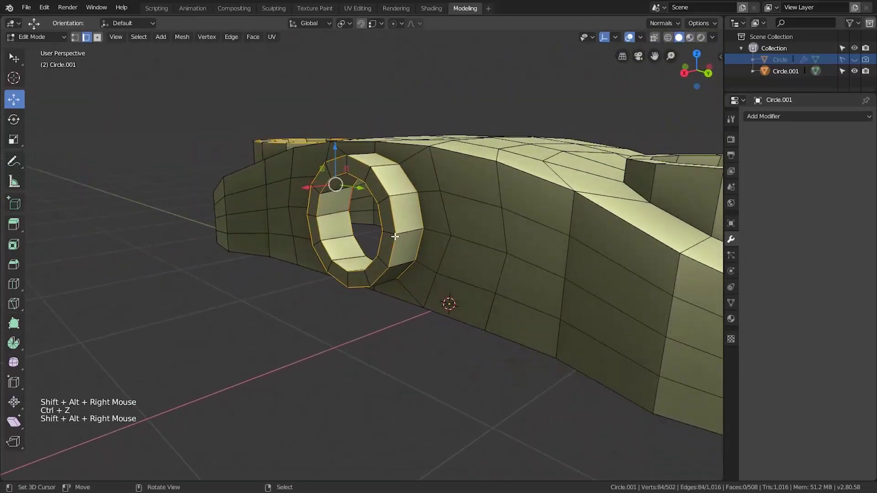
middle_click_drag(388, 239, 298, 231)
middle_click_drag(419, 237, 219, 226)
scroll(320, 229, "up", 3)
middle_click_drag(78, 132, 379, 288)
scroll(142, 201, "down", 3)
scroll(143, 201, "down", 1)
right_click(236, 232, "alt+shift")
scroll(379, 287, "up", 1)
key("ctrl+b")
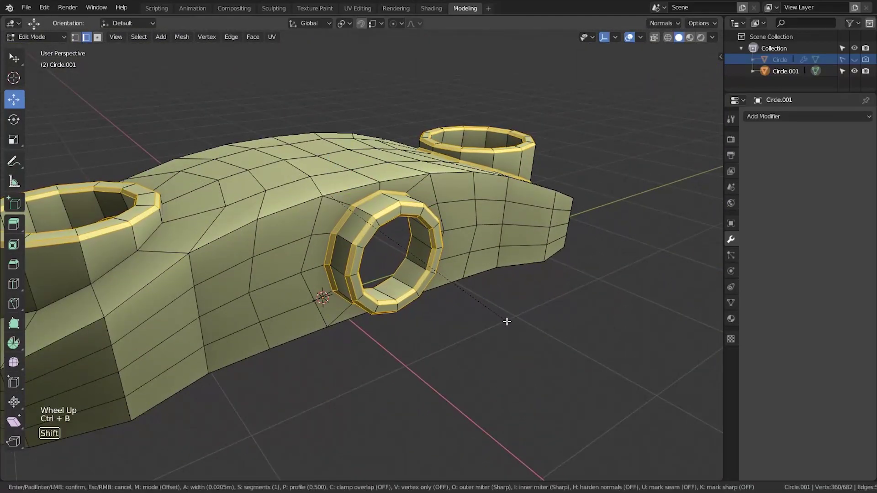
left_click(514, 329)
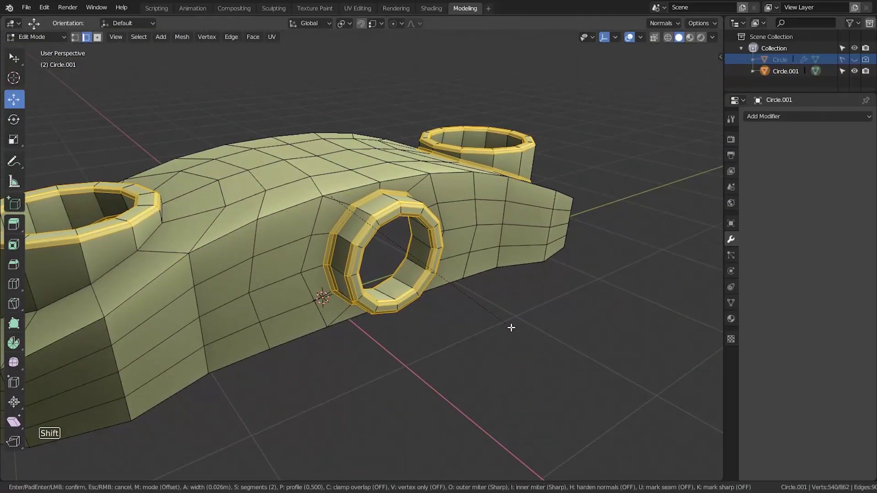
middle_click_drag(161, 231, 236, 262, "shift")
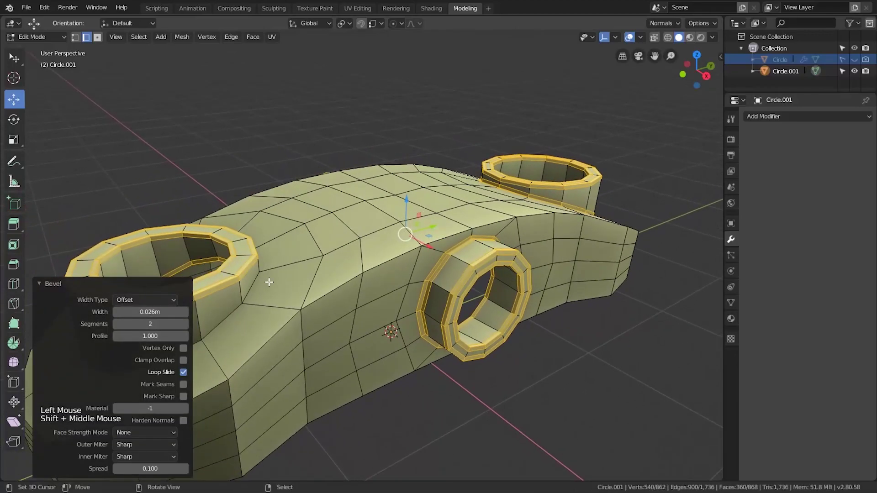
Bevel the edge loop around the body's upper outline by about 0.025 m with 2 segments and profile 1.000
key("a")
right_click(316, 303, "alt")
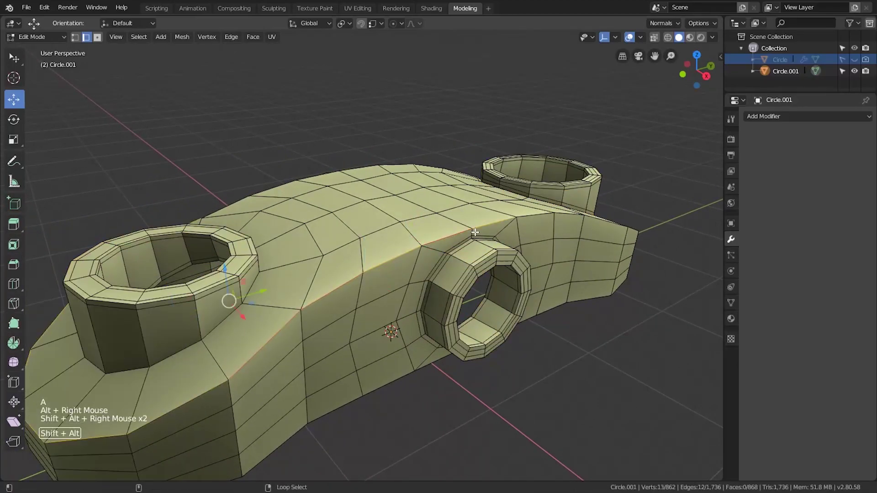
middle_click_drag(448, 225, 347, 215)
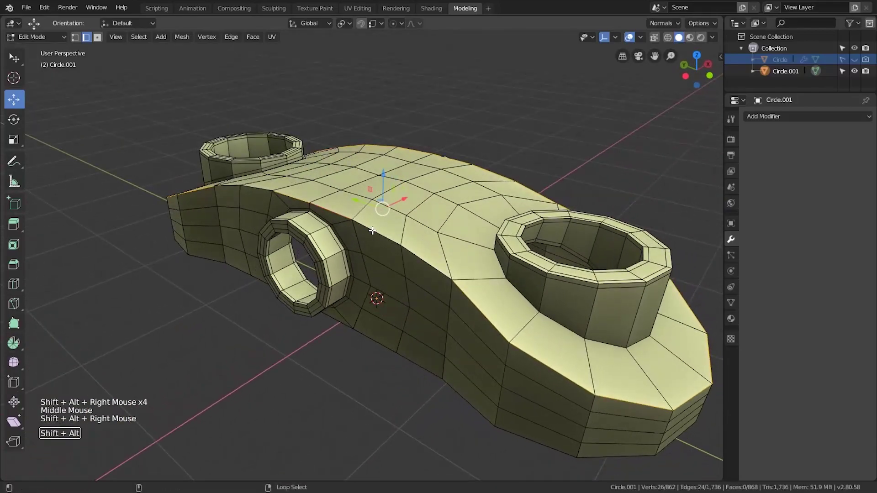
key("ctrl+z")
right_click(252, 190, "alt+shift")
middle_click_drag(251, 191, 299, 205)
middle_click_drag(299, 262, 381, 222, "shift")
scroll(360, 289, "up", 1)
scroll(360, 289, "up", 1)
key("ctrl+b")
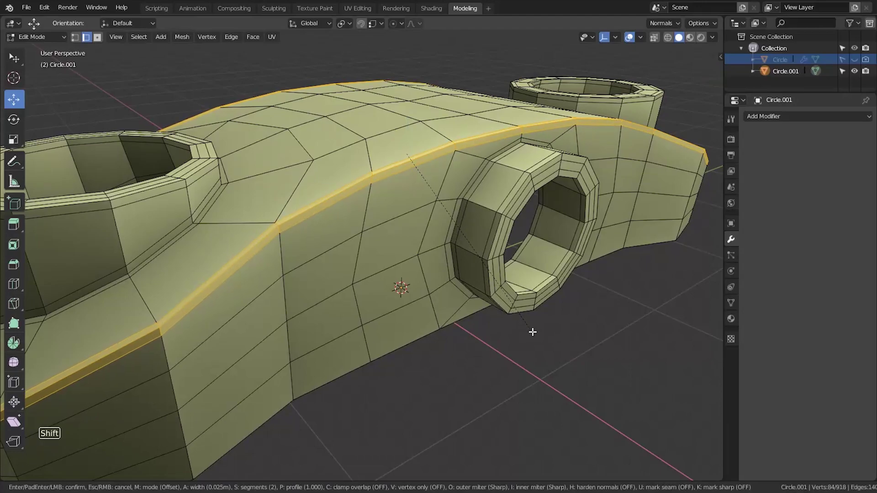
left_click(534, 339)
Bevel the inner and outer edge loops along the body's open bottom rim
scroll(470, 309, "down", 2)
middle_click_drag(470, 309, 374, 212)
right_click(374, 212, "alt")
middle_click_drag(104, 201, 384, 303)
right_click(384, 302, "alt+shift")
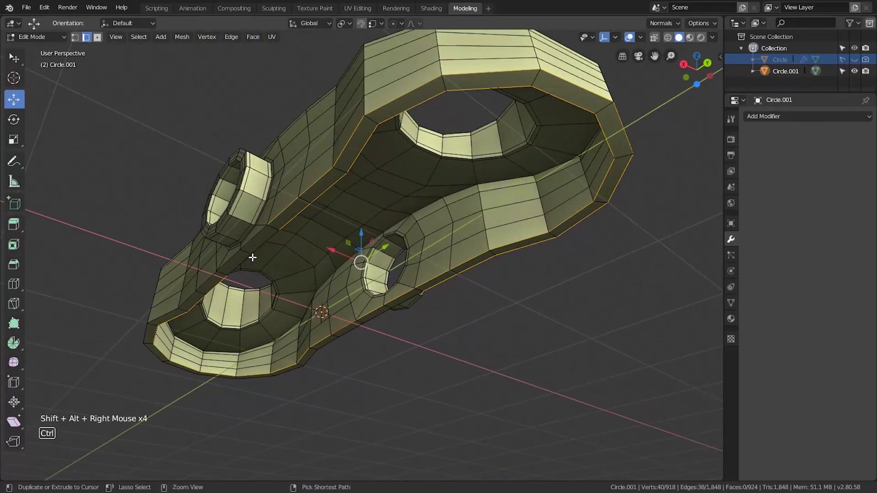
middle_click_drag(382, 314, 454, 253)
scroll(356, 292, "up", 3)
key("ctrl+b")
key("shift")
left_click(493, 283)
Clear the selection and examine the whole part in top orthographic view
scroll(493, 283, "down", 2)
key("a")
scroll(433, 295, "down", 1)
key("KP_7")
scroll(435, 319, "down", 5)
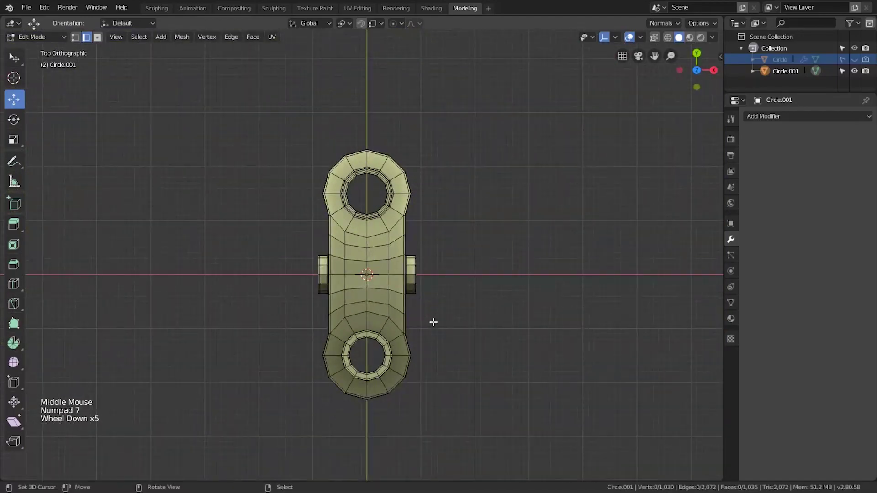